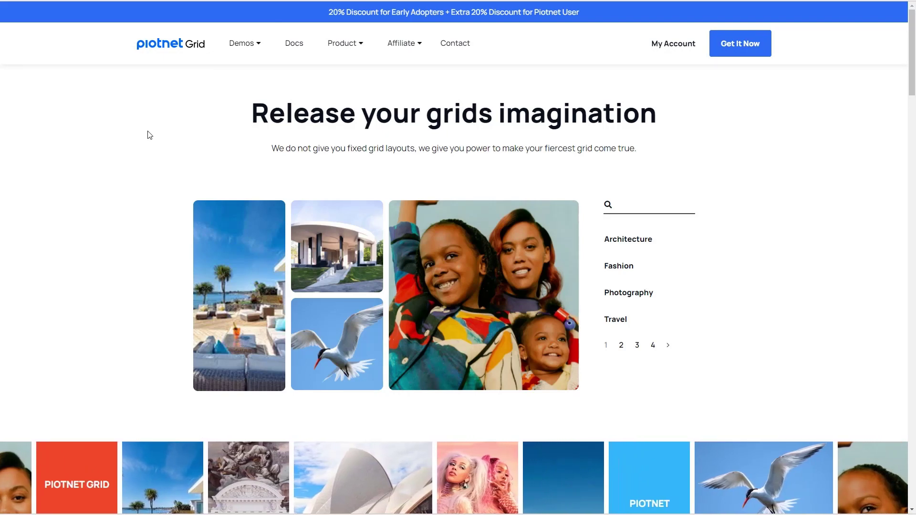
- Check the Piotnet Grid installation and licence docs, then go to the test site's front end
click(293, 43)
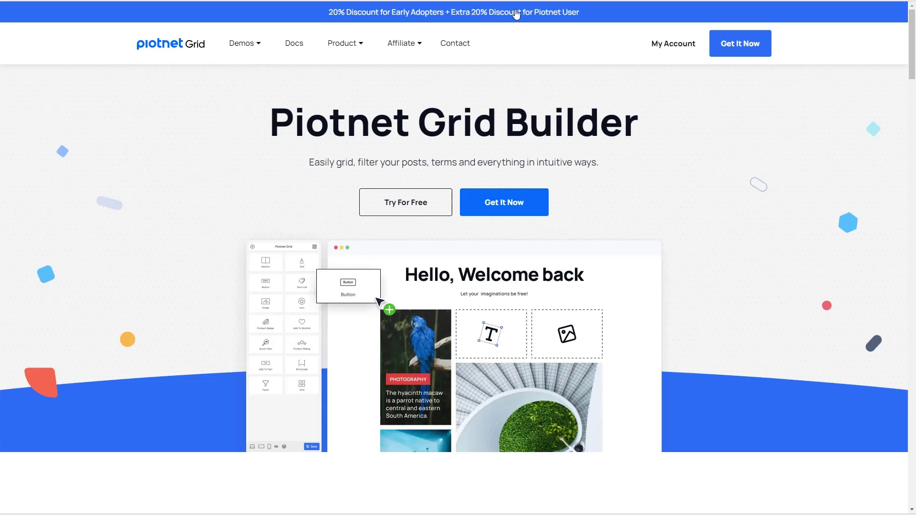
mouse_move(339, 42)
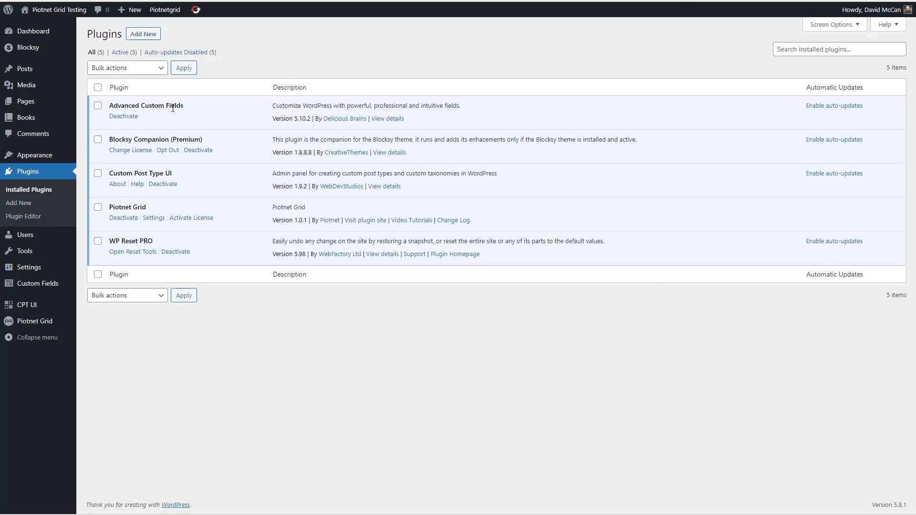
- Look through the CPT UI, Books and Custom Fields menus, then list All Books
mouse_move(20, 309)
mouse_move(32, 121)
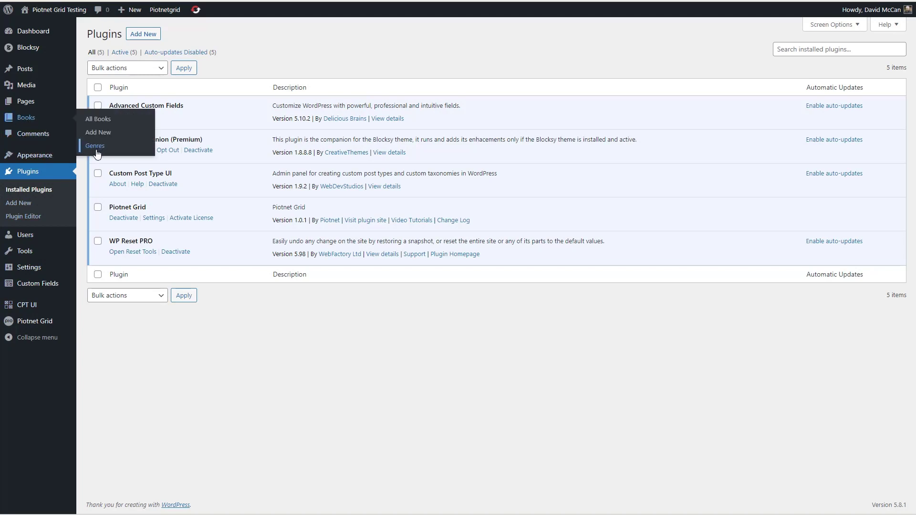
mouse_move(37, 285)
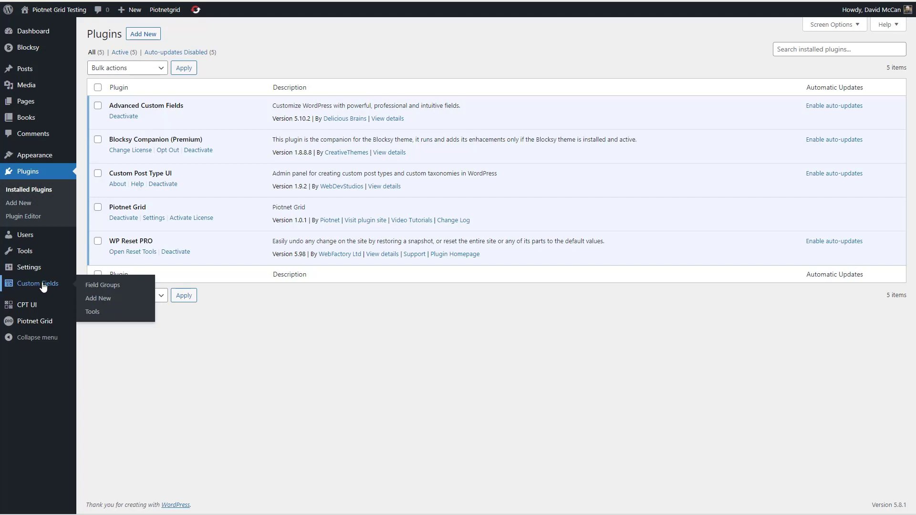
click(39, 122)
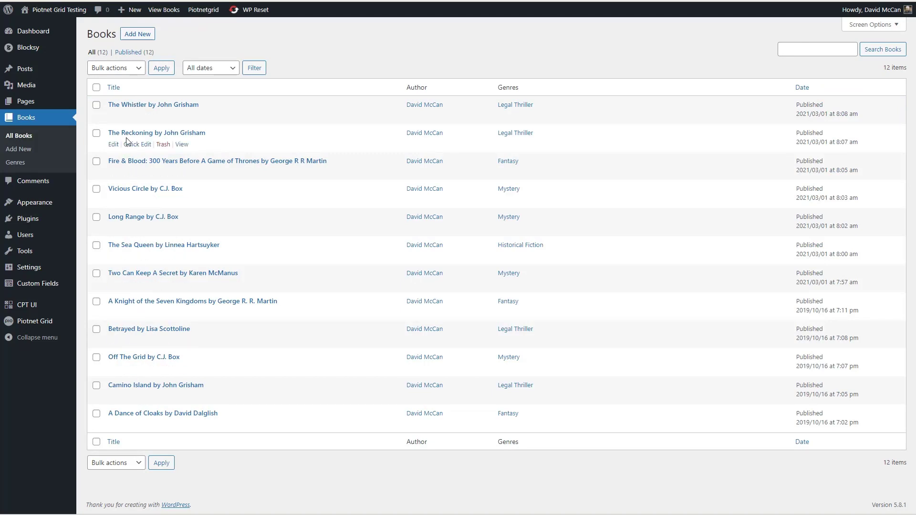
- Open Fire & Blood and scroll to its author website and author photo Book Fields
click(125, 161)
scroll(589, 288, down, 2)
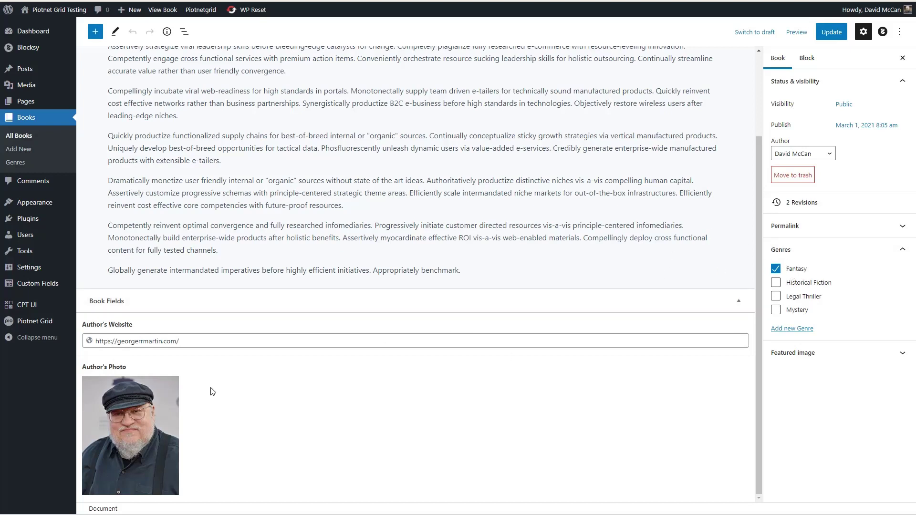
mouse_move(117, 406)
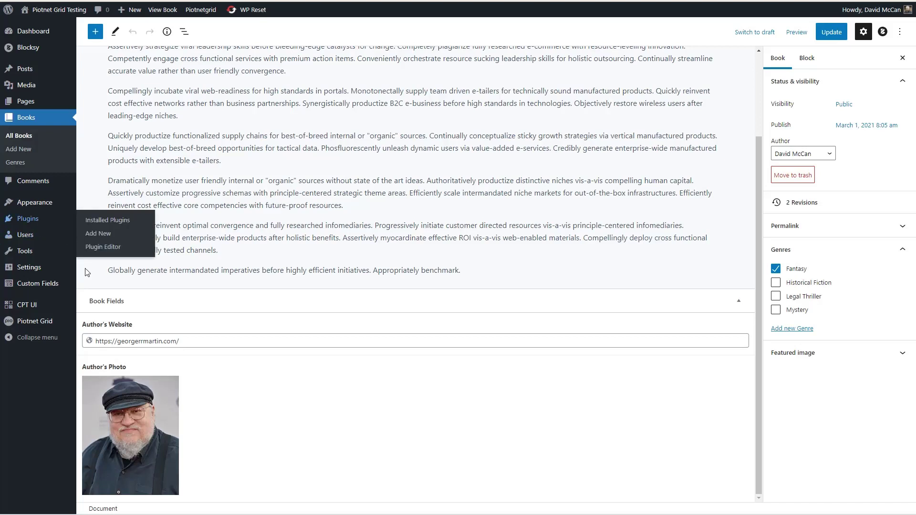
- Open Piotnet Grid Cards and preview its demo card gallery
mouse_move(60, 323)
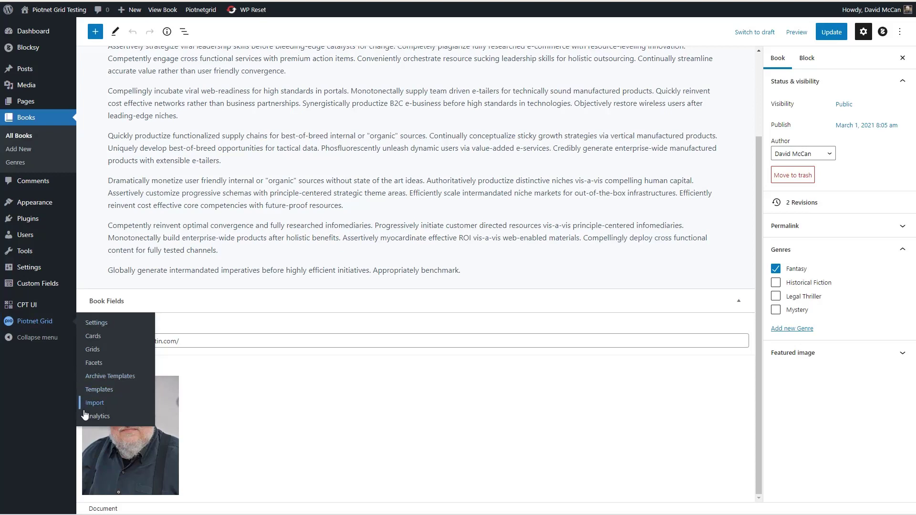
click(97, 337)
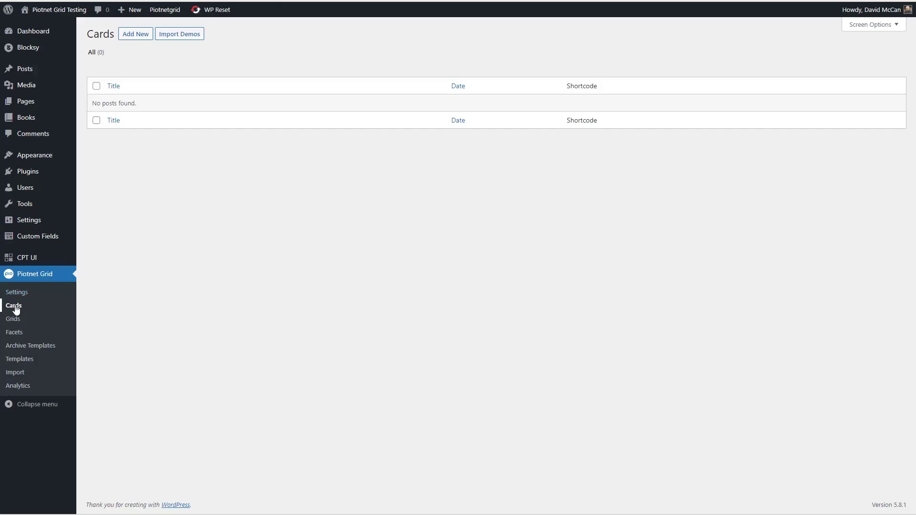
click(192, 36)
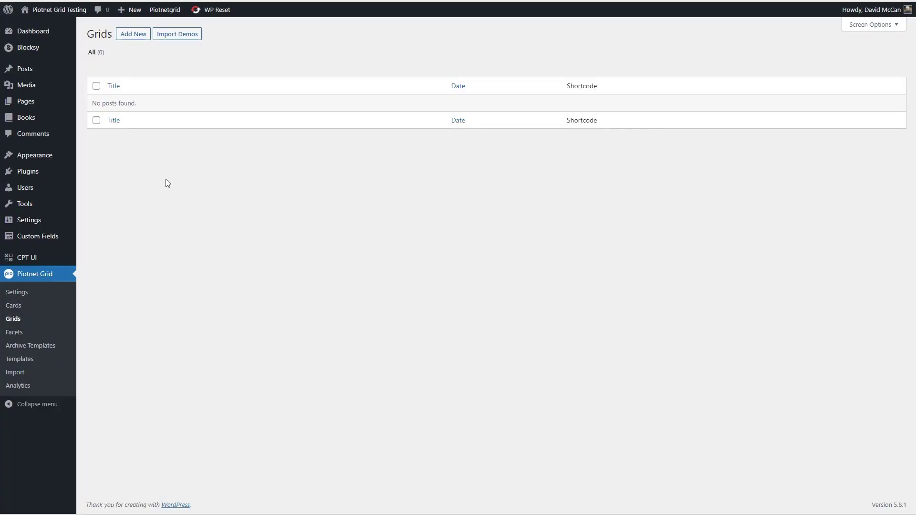
- Preview and close the demo Grids and demo Facets galleries
click(188, 34)
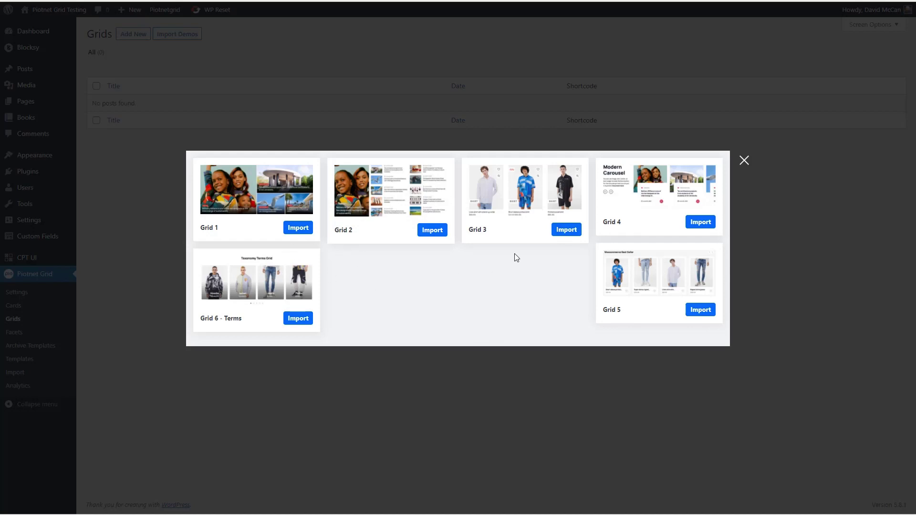
click(743, 163)
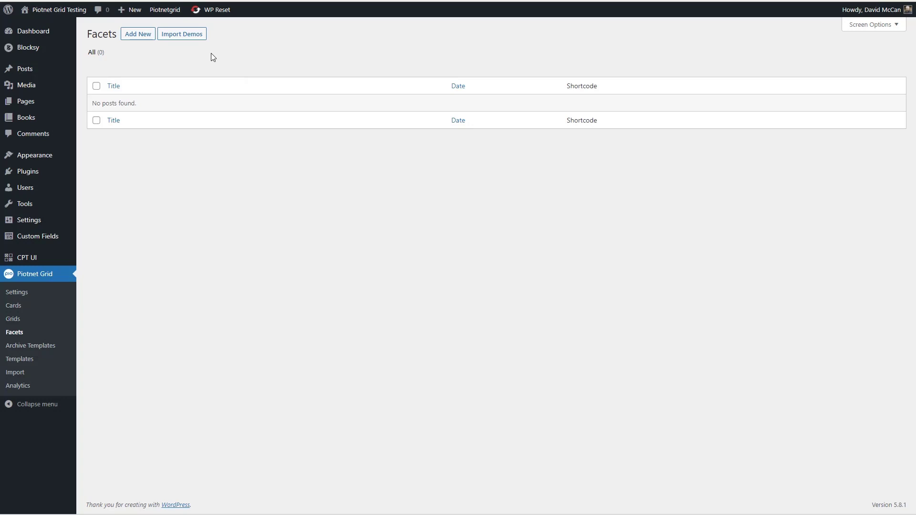
click(190, 35)
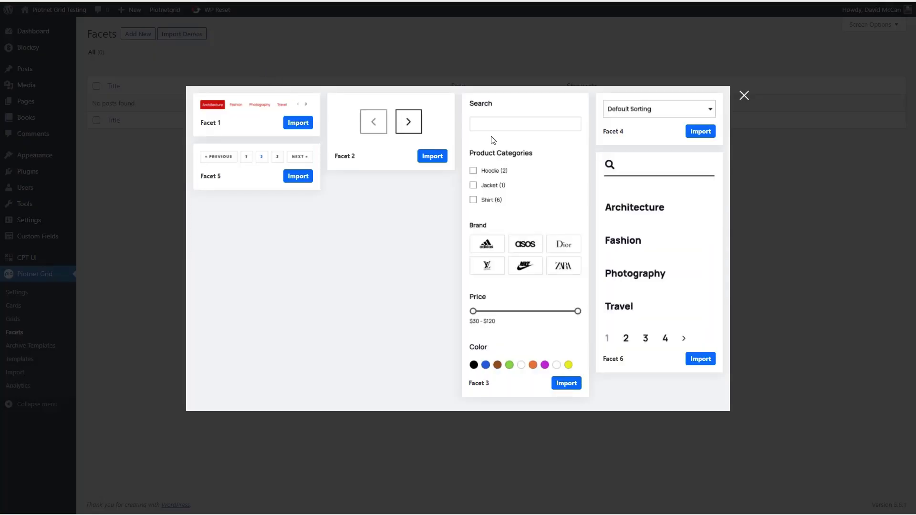
click(747, 103)
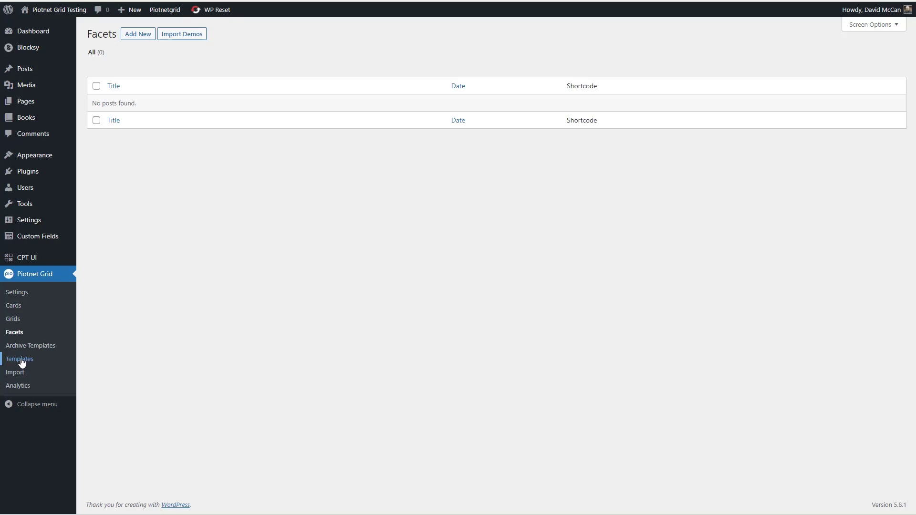
- Preview the demo Templates gallery, then open the Piotnet Grid Import JSON Files page
click(22, 363)
click(201, 35)
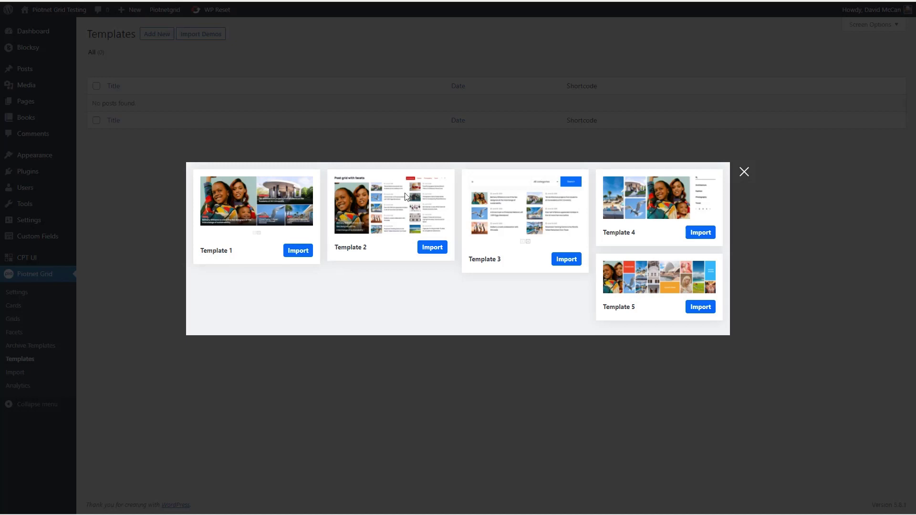
click(744, 172)
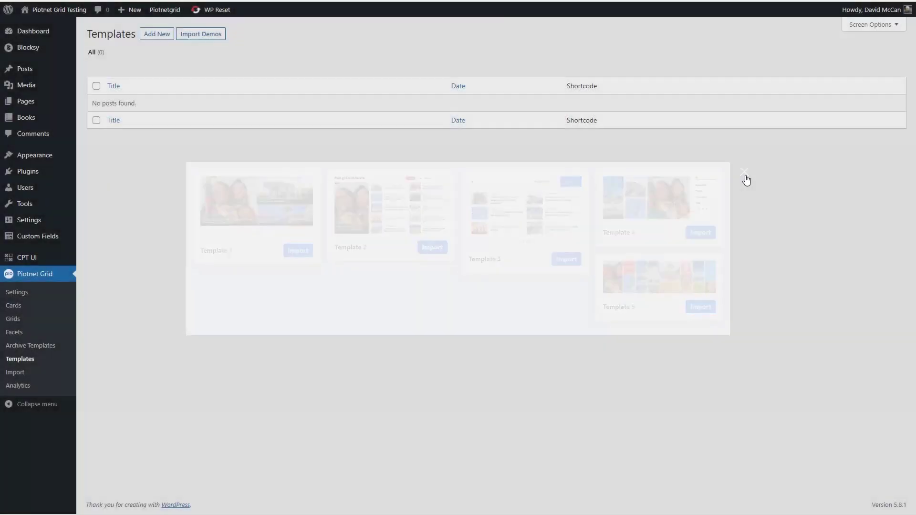
click(14, 375)
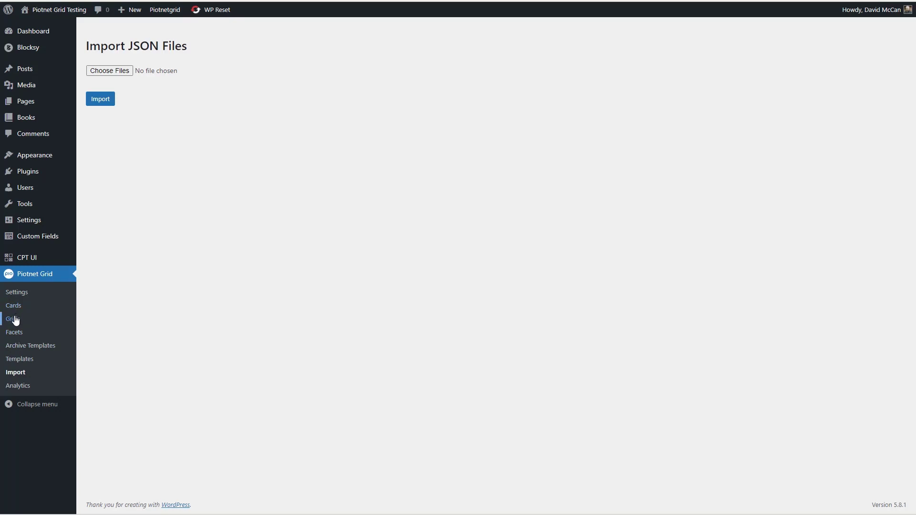
- View the Piotnet Grid Analytics page of filter usage
click(12, 389)
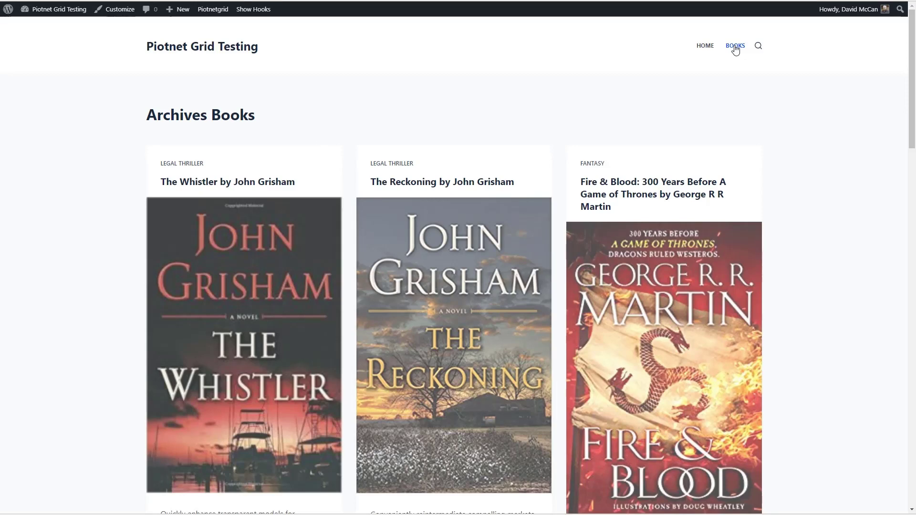
scroll(86, 182, down, 2)
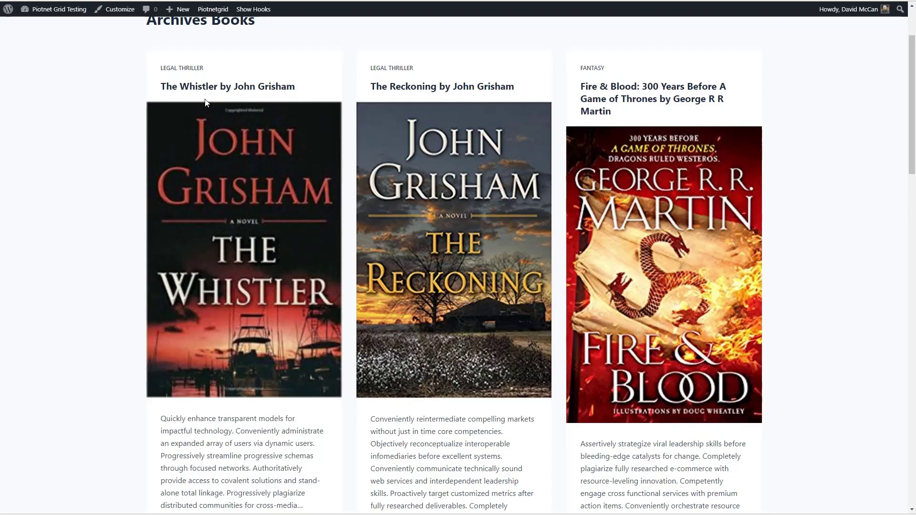
scroll(208, 219, down, 2)
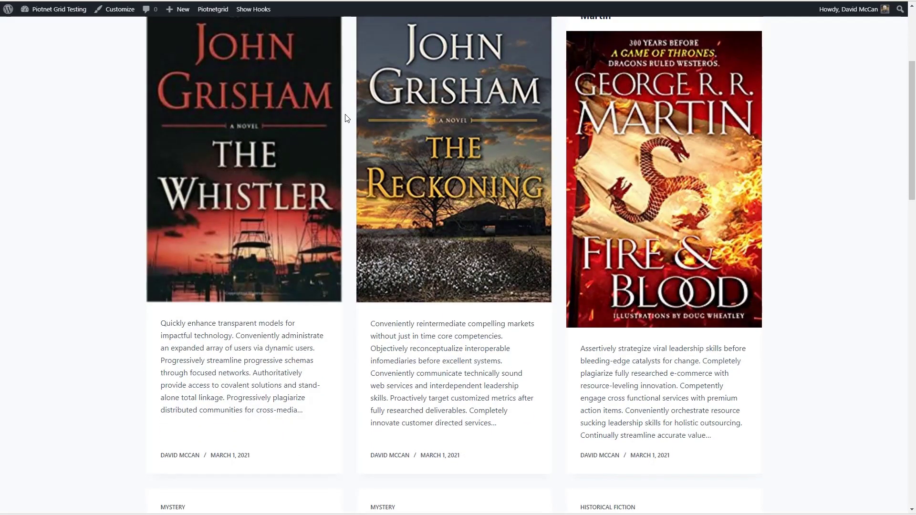
scroll(348, 117, up, 2)
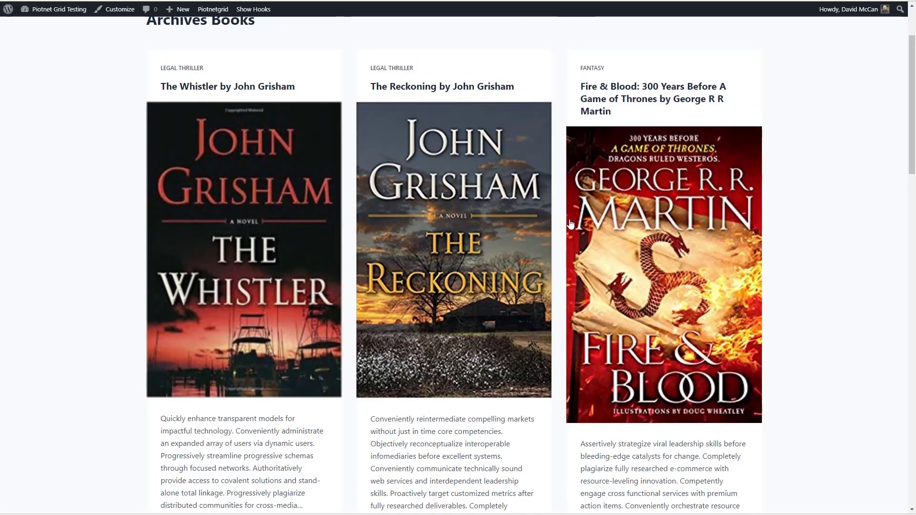
scroll(575, 225, down, 4)
scroll(568, 225, up, 6)
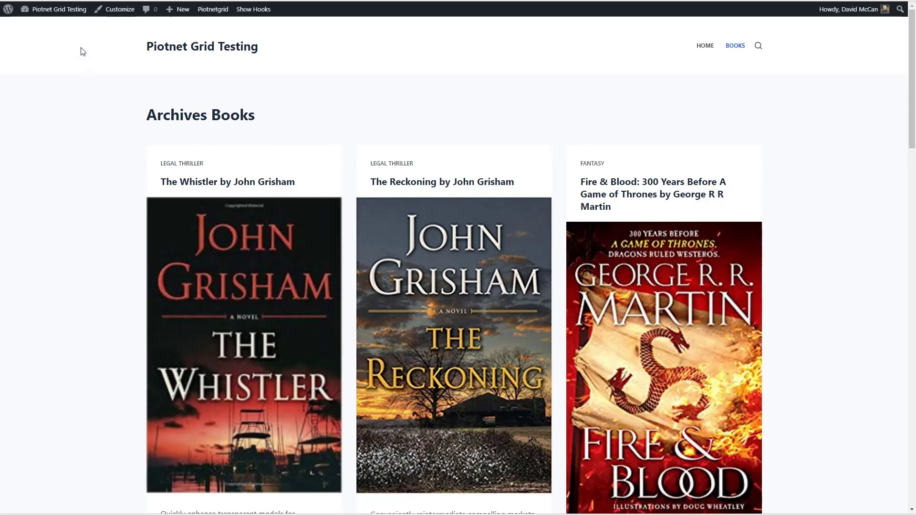
- From the Dashboard, go to Piotnet Grid Cards and import the Card 3 demo
mouse_move(48, 9)
click(51, 27)
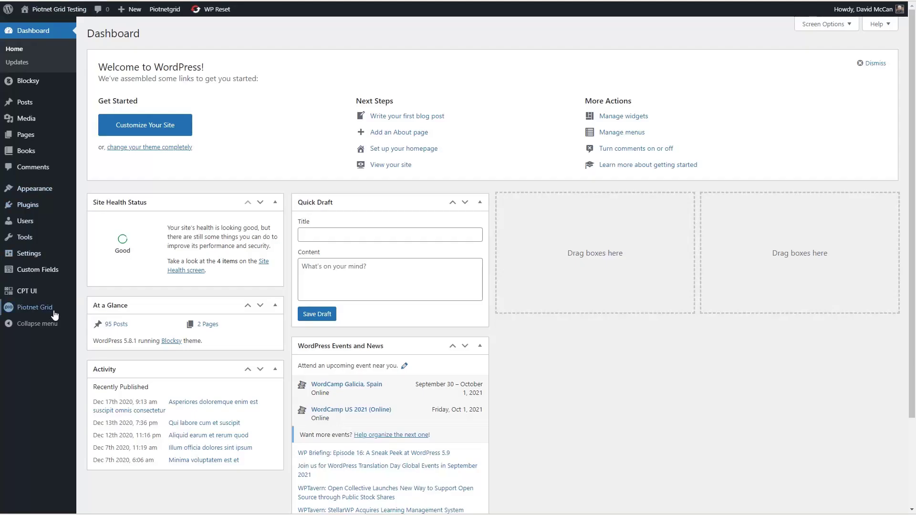
mouse_move(50, 309)
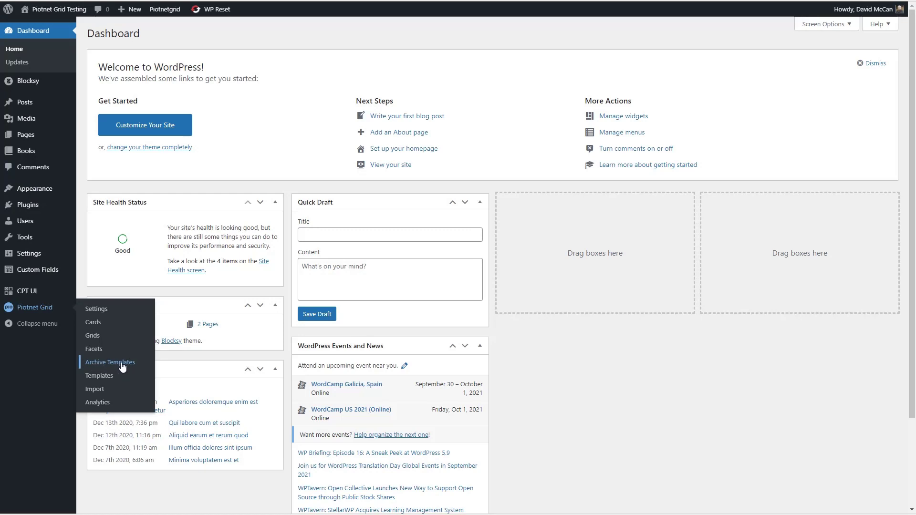
click(94, 323)
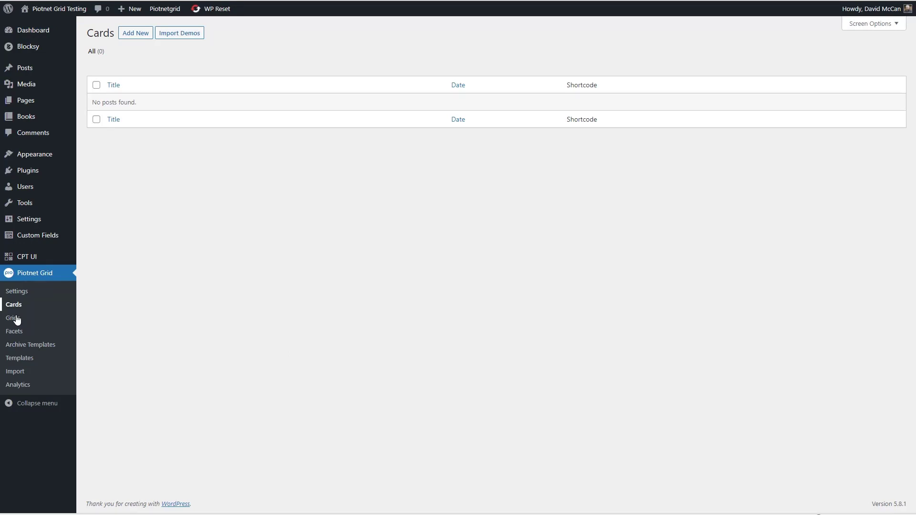
click(181, 39)
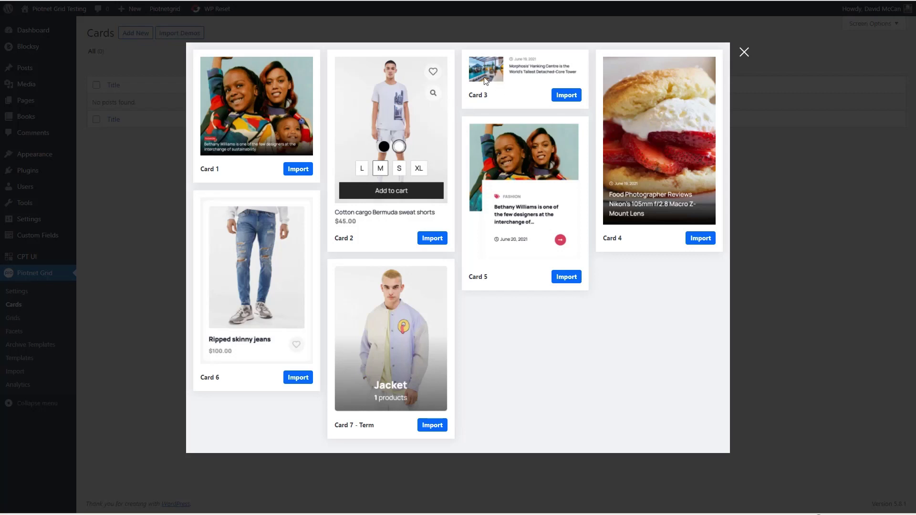
click(559, 97)
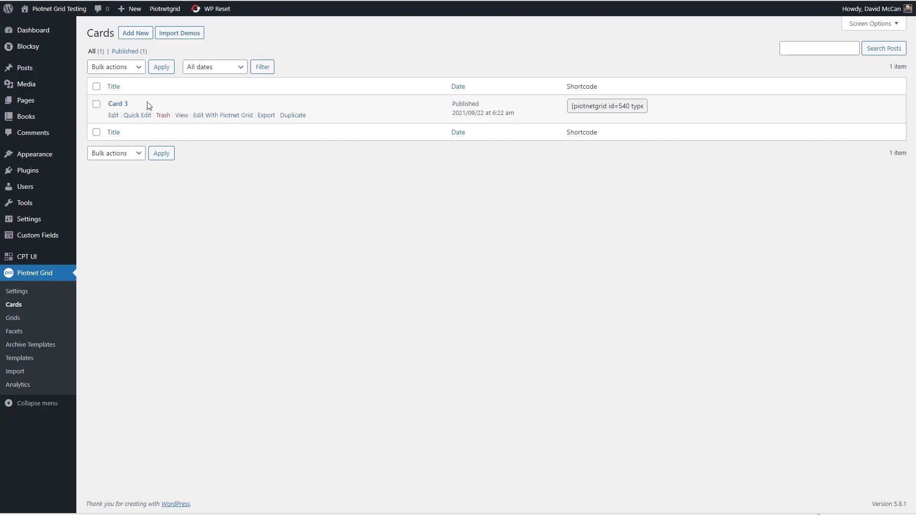
- Quick-edit Card 3 to title 'Book Card', clear its card-3 slug, and update
click(137, 115)
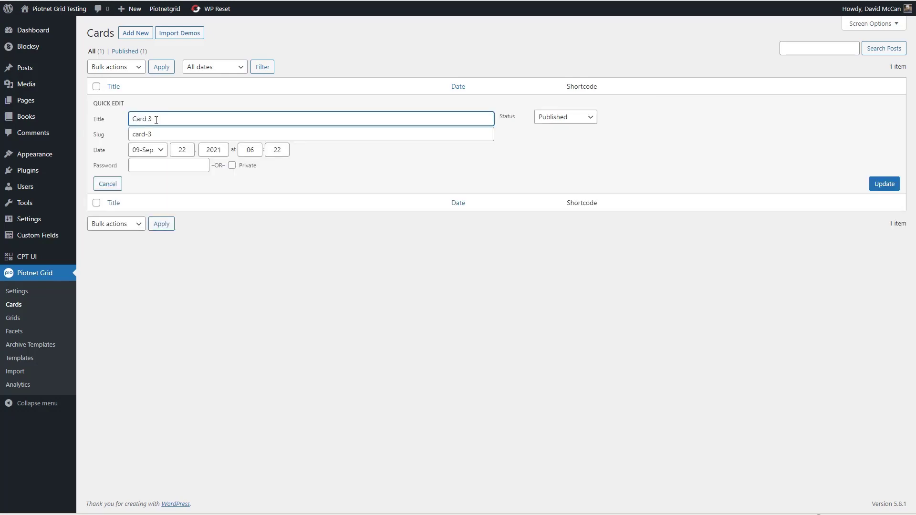
drag(156, 119, 127, 123)
text(Book Card)
click(160, 133)
drag(161, 134, 115, 137)
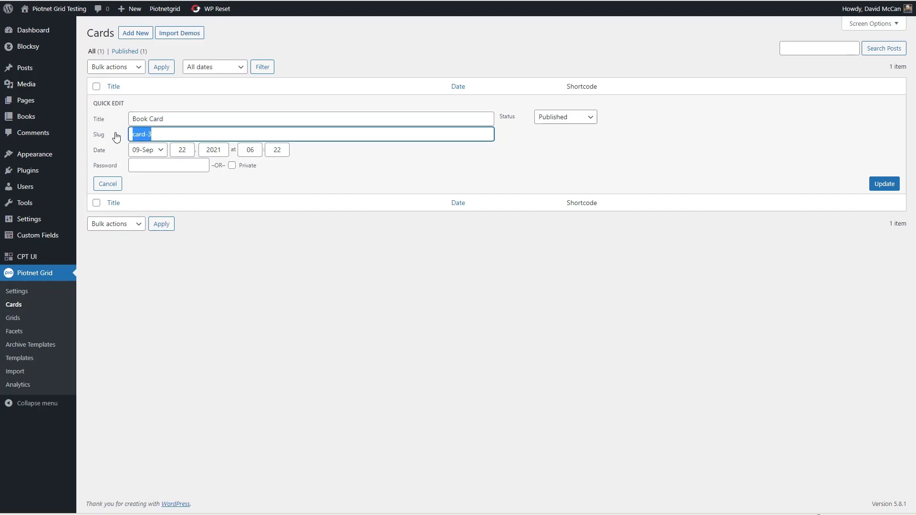
key(BackSpace)
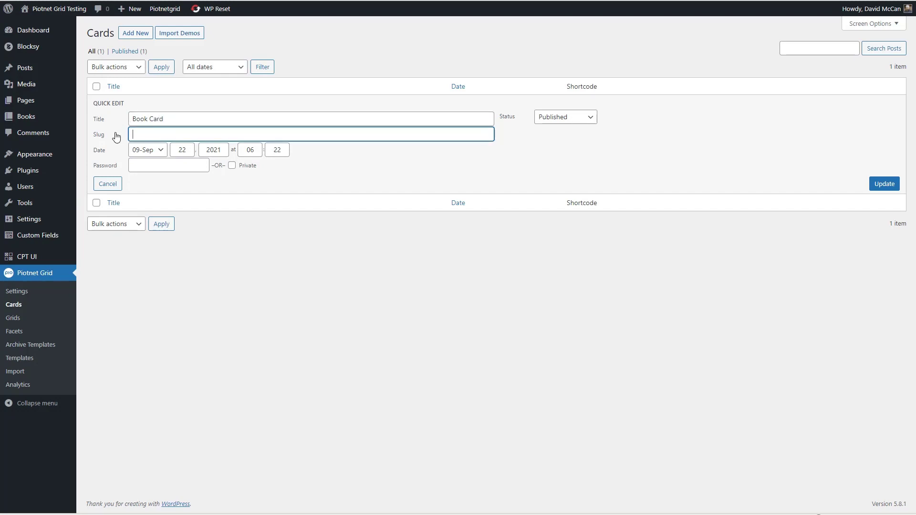
click(883, 187)
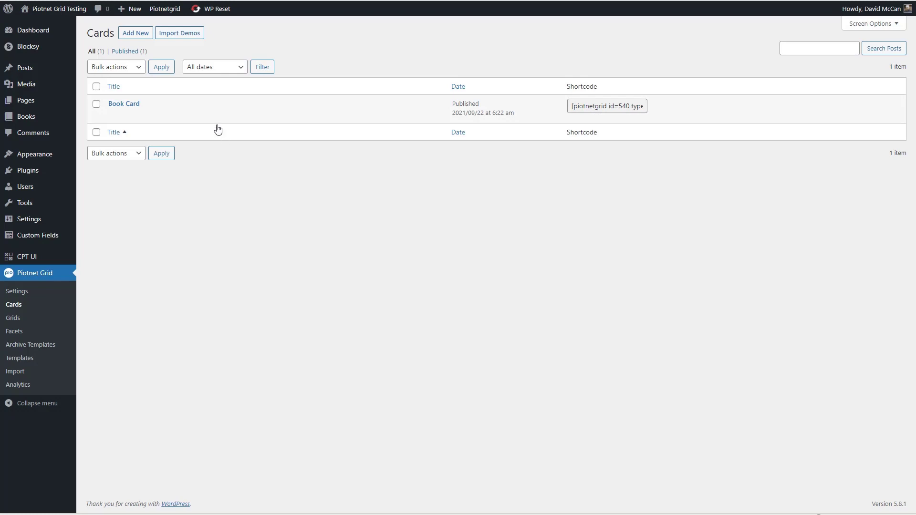
mouse_move(208, 117)
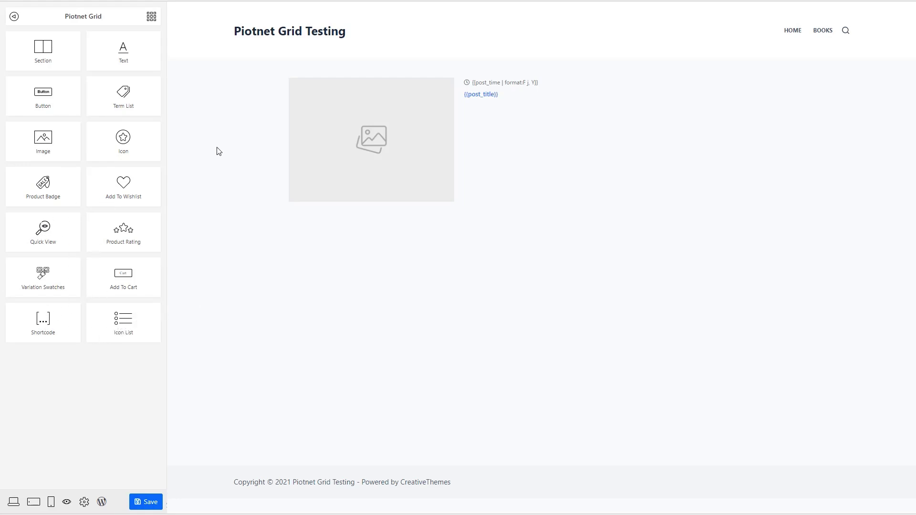
- Collapse the widget panel in the Book Card builder
click(14, 17)
click(9, 18)
click(327, 116)
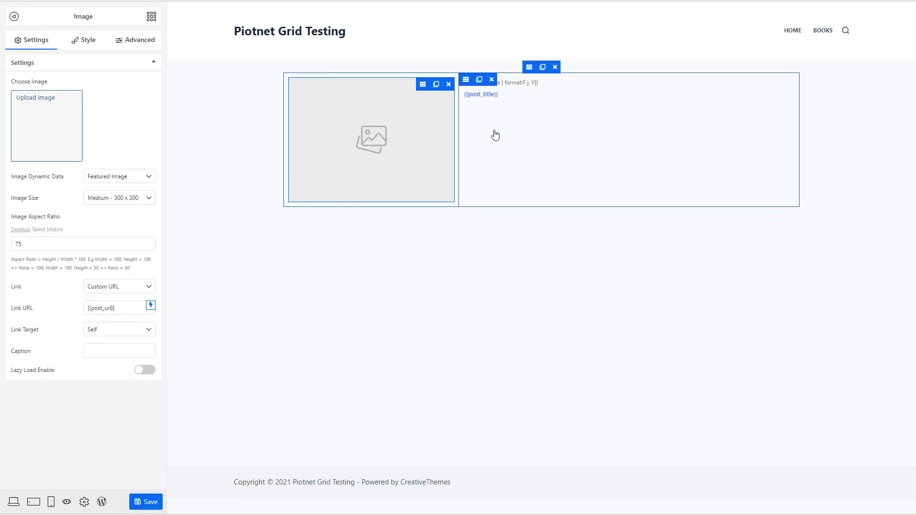
click(152, 16)
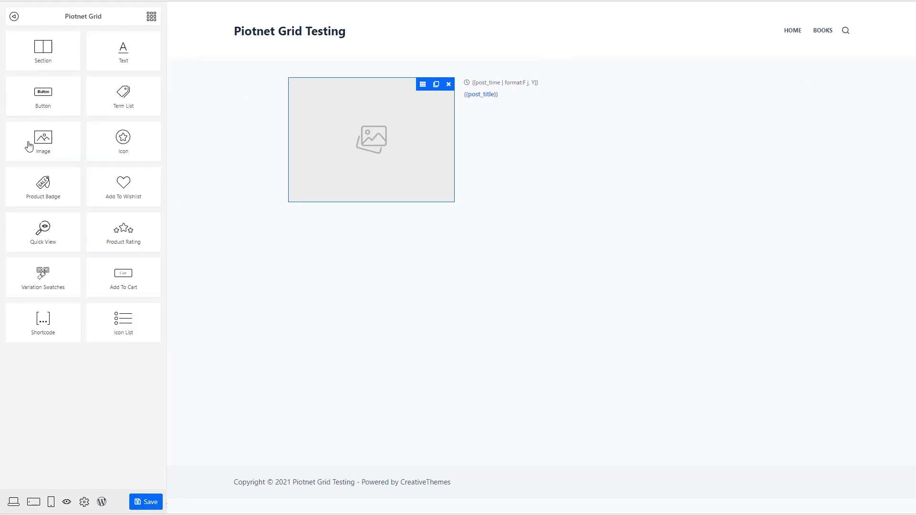
click(84, 503)
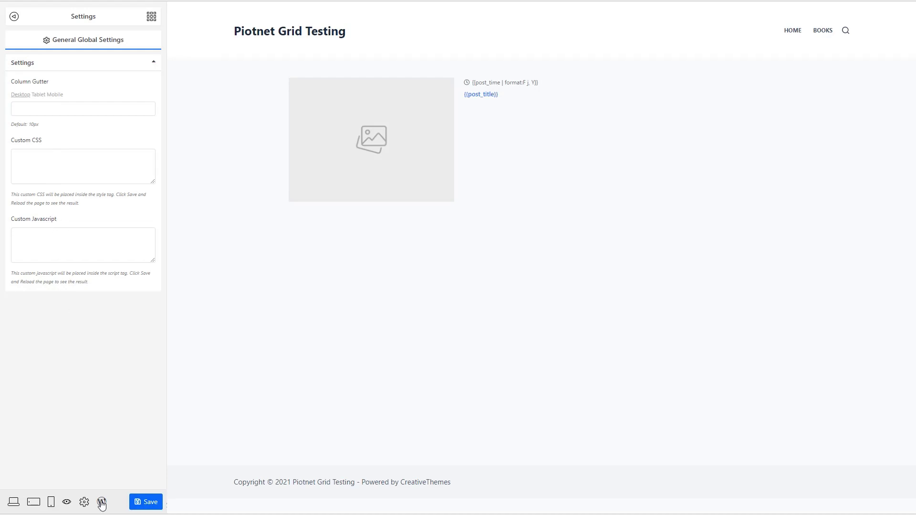
click(148, 504)
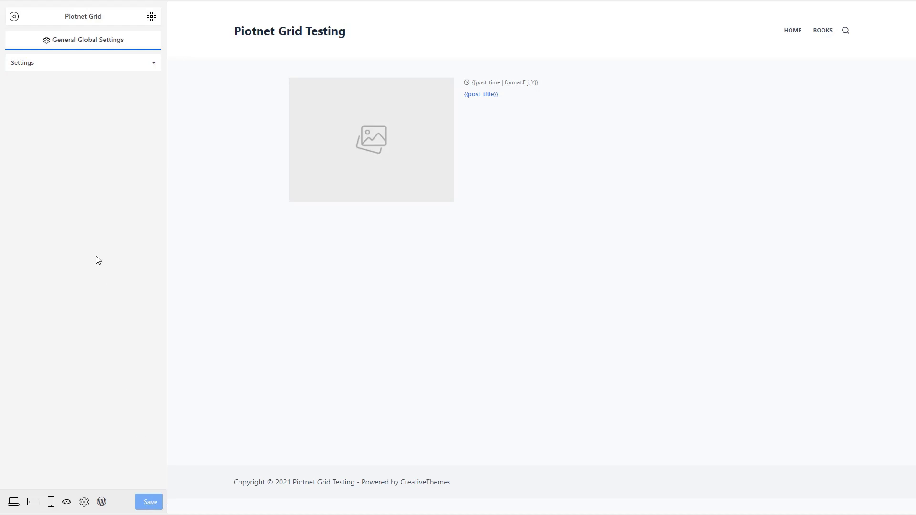
click(151, 17)
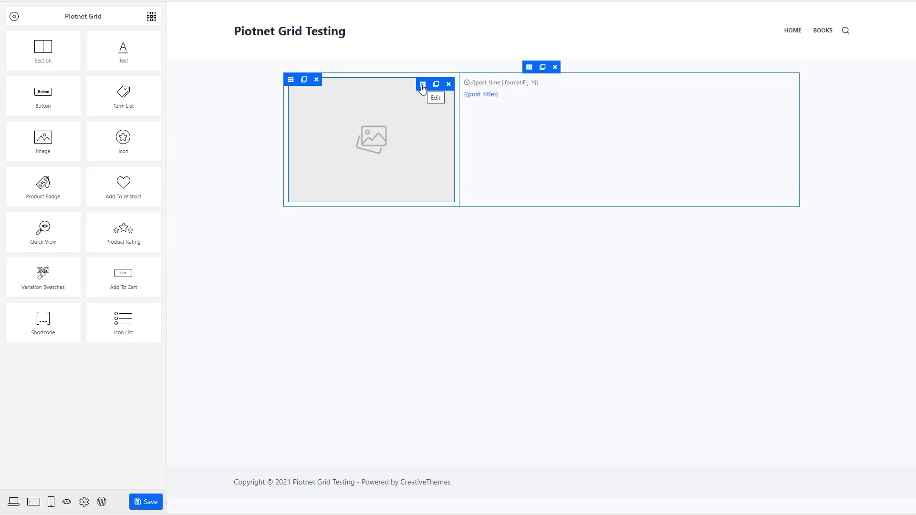
click(369, 142)
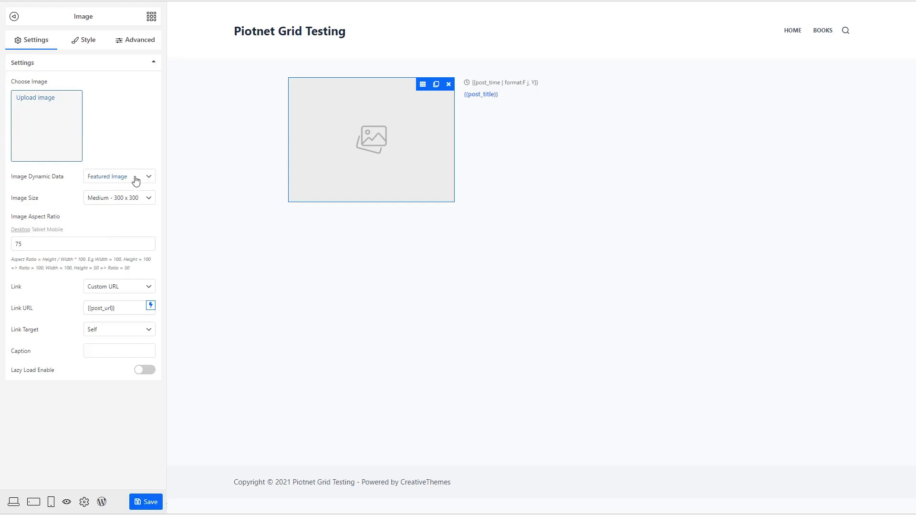
- Keep the card image on Featured Image data at Medium 300 x 300 size
click(153, 178)
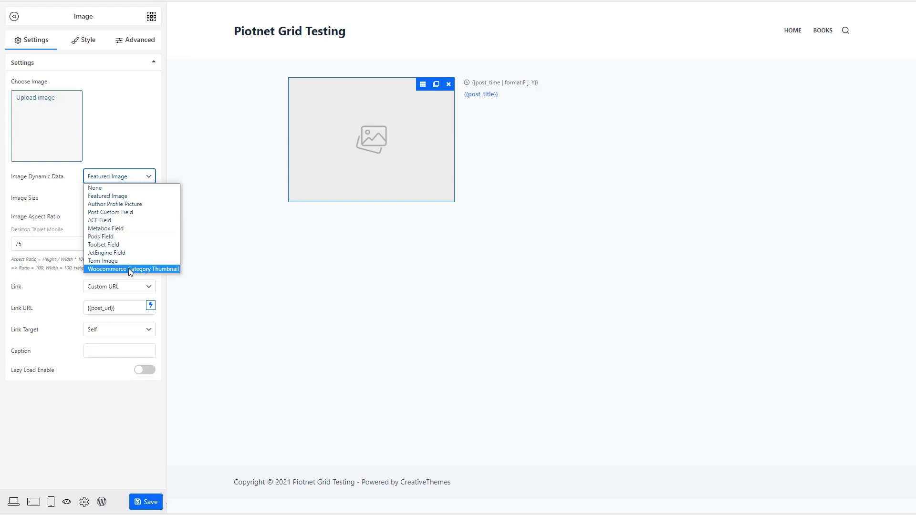
click(102, 196)
click(114, 201)
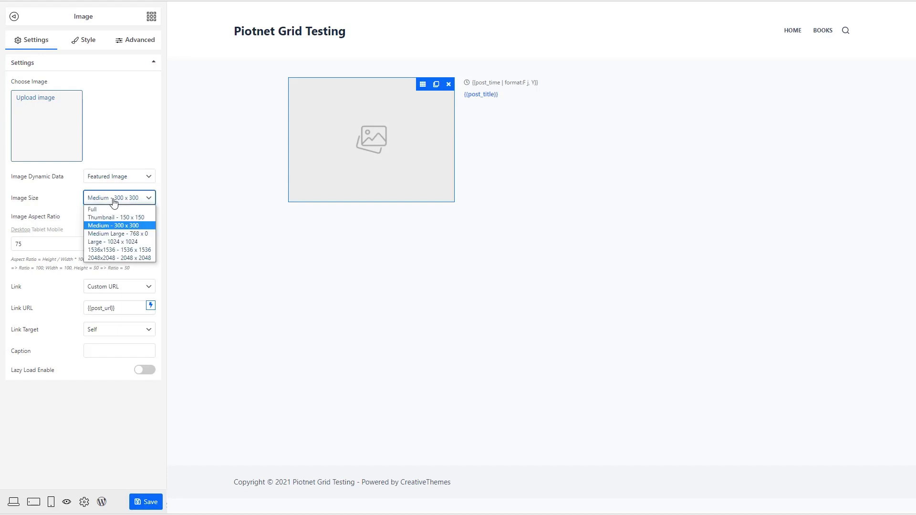
click(46, 239)
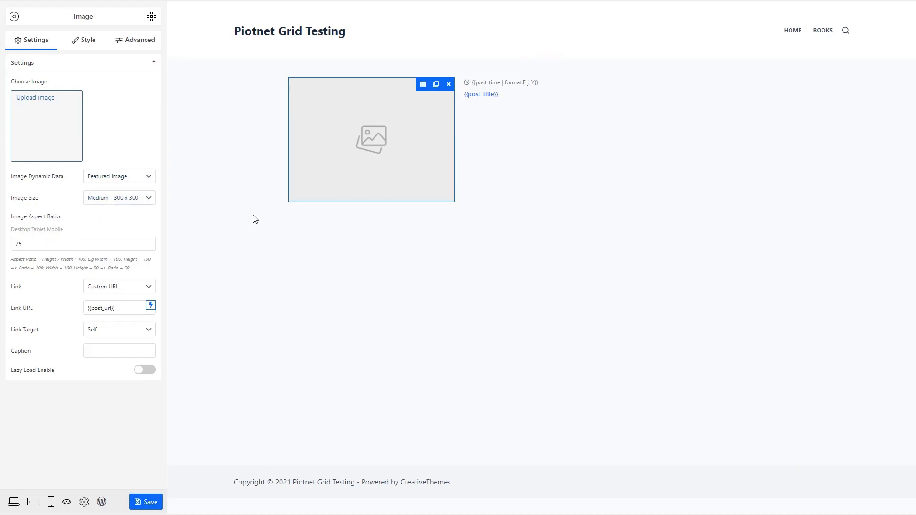
- Review the link URL dynamic tags, then show the image's Style options
click(150, 306)
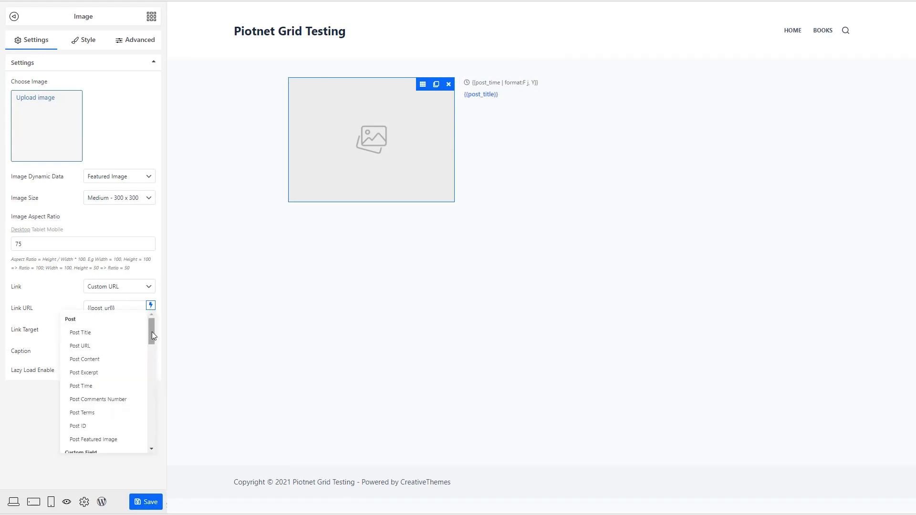
drag(153, 333, 152, 352)
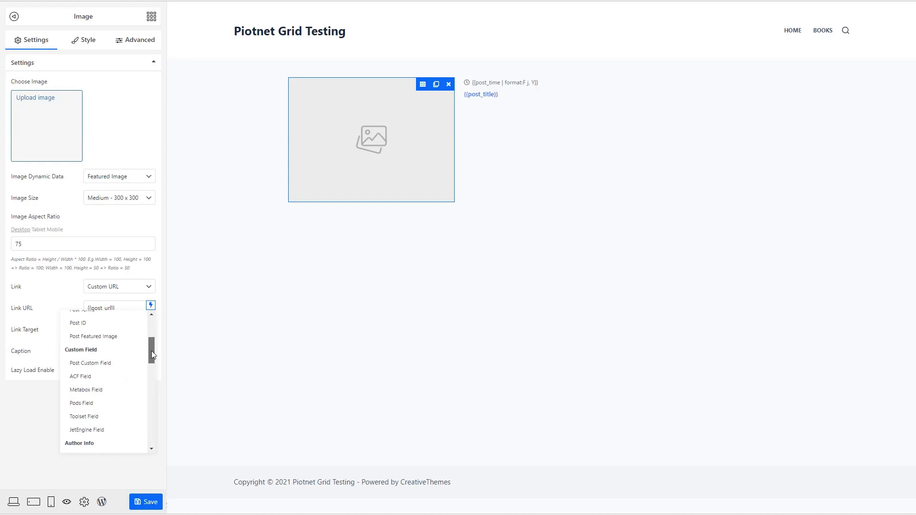
drag(151, 351, 59, 288)
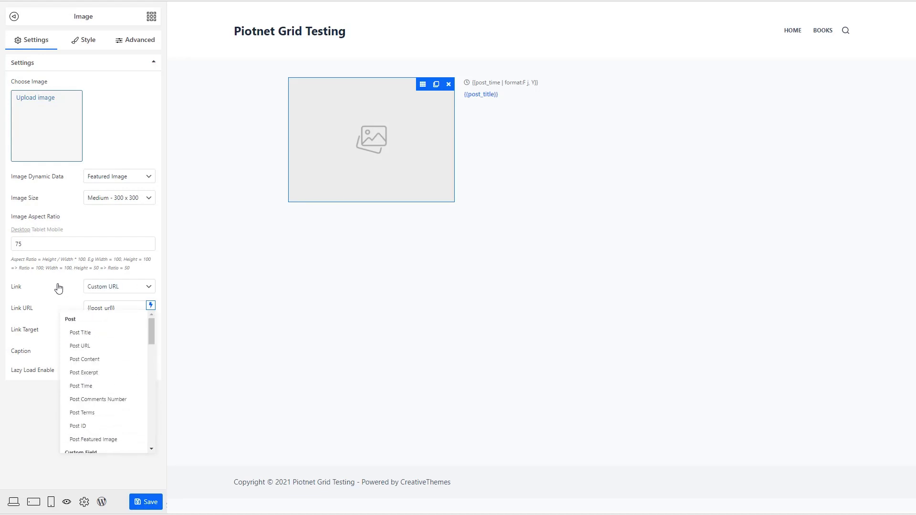
click(59, 288)
click(88, 40)
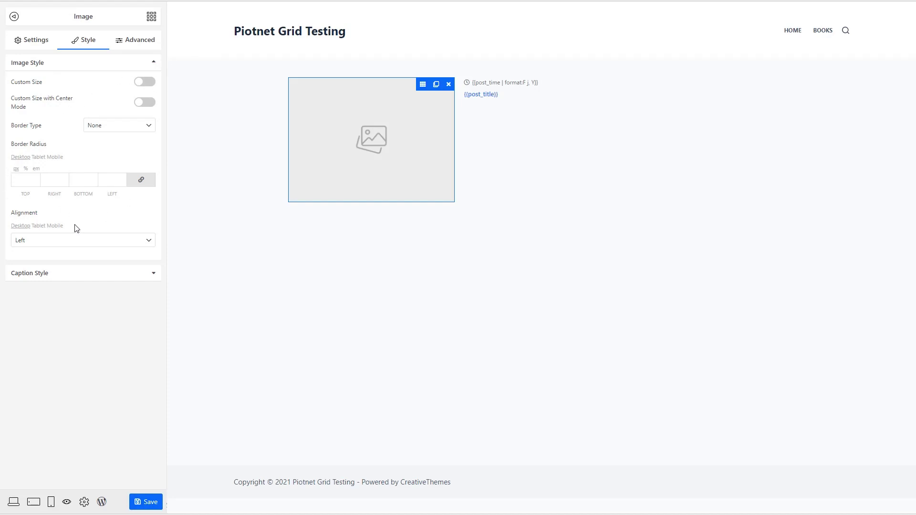
- Show the card image's Advanced options and check Animation timing without choosing any value
click(136, 42)
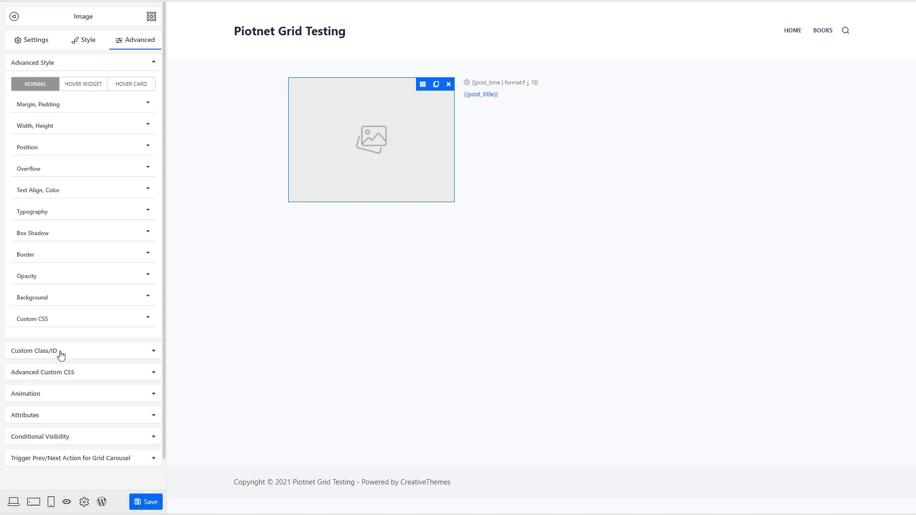
click(62, 395)
click(115, 150)
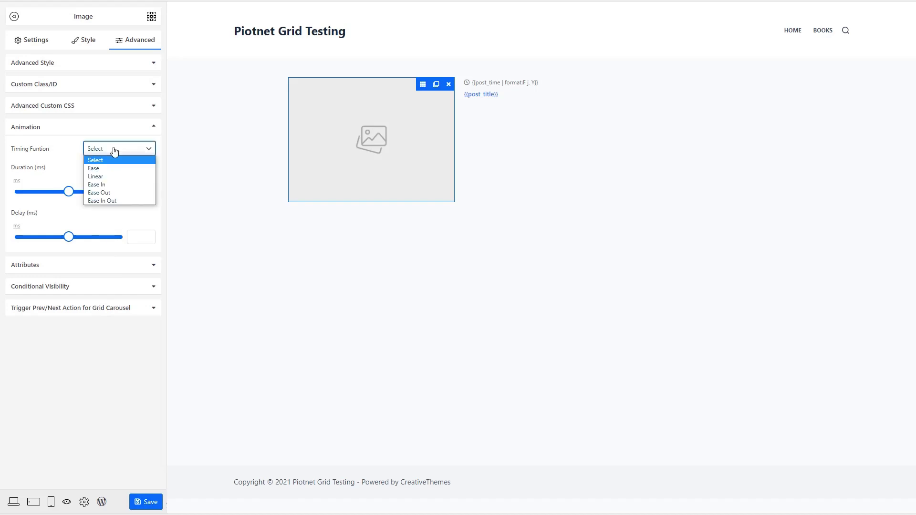
click(114, 151)
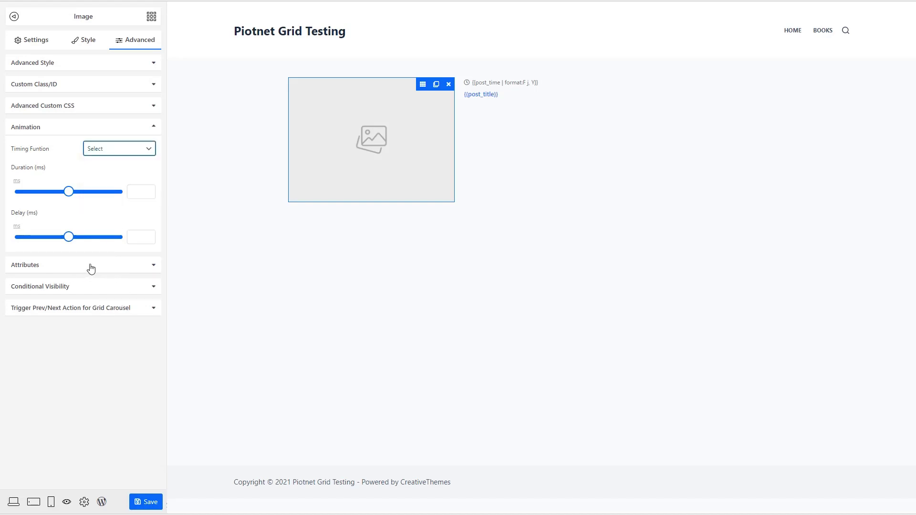
- Turn on Conditional Visibility with All users kept, then disable it again
click(90, 286)
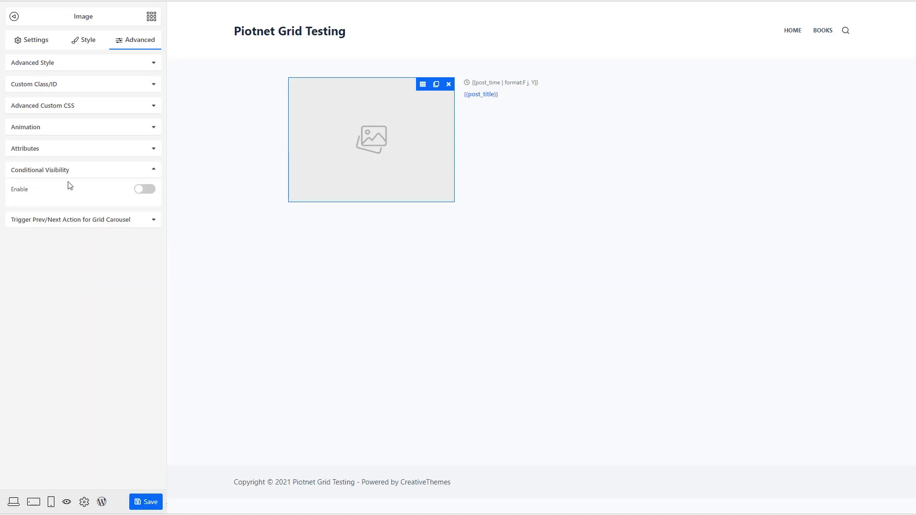
click(150, 190)
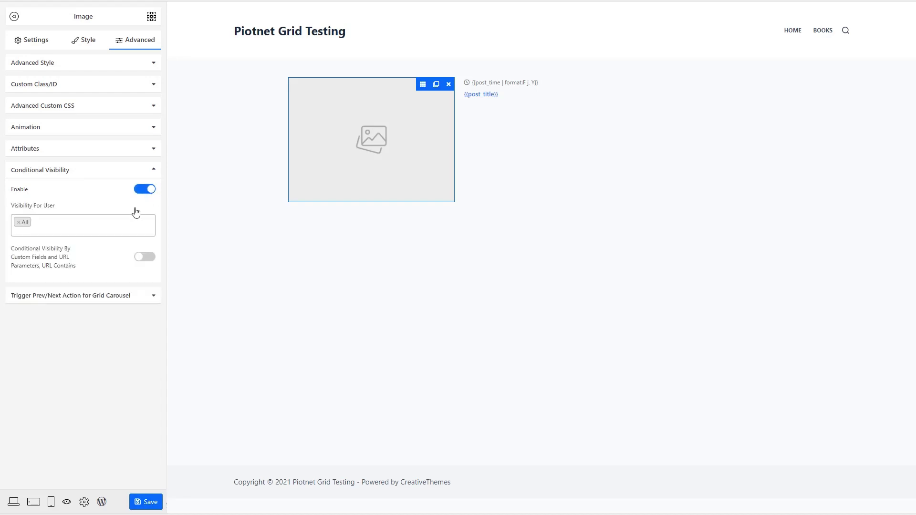
click(102, 228)
scroll(104, 271, down, 2)
click(61, 180)
click(139, 191)
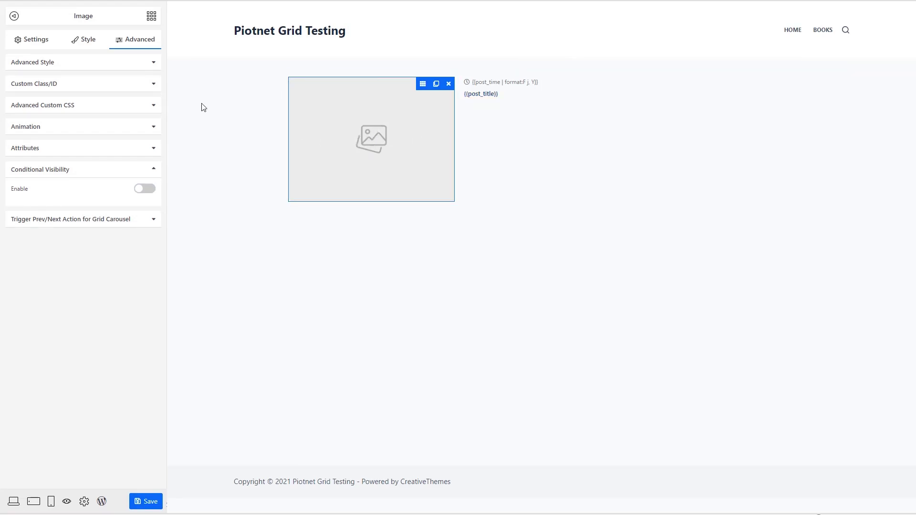
- Give the card image a Custom Size width of 180 with Center alignment
click(88, 42)
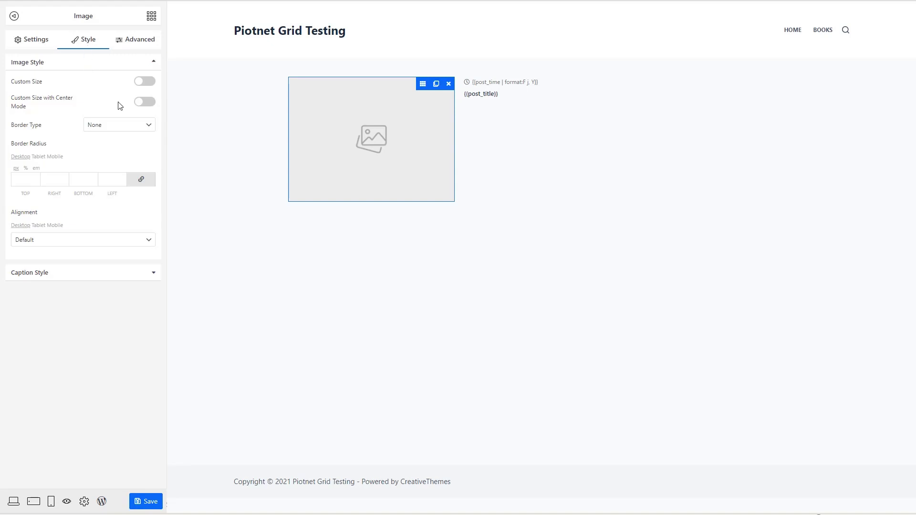
click(146, 81)
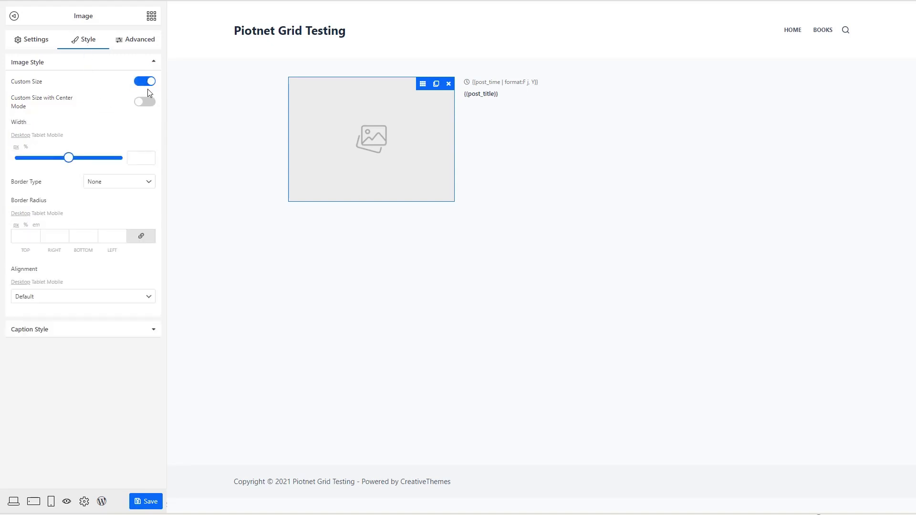
click(136, 158)
text(180)
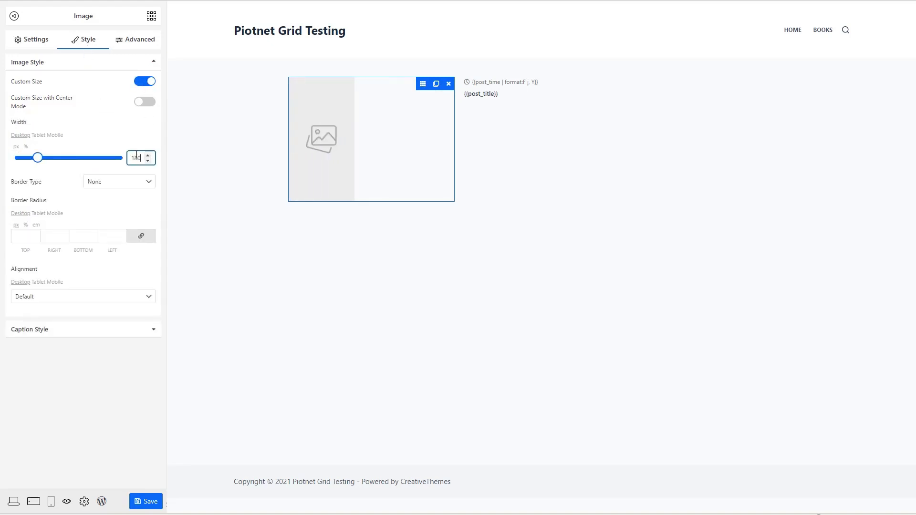
click(57, 299)
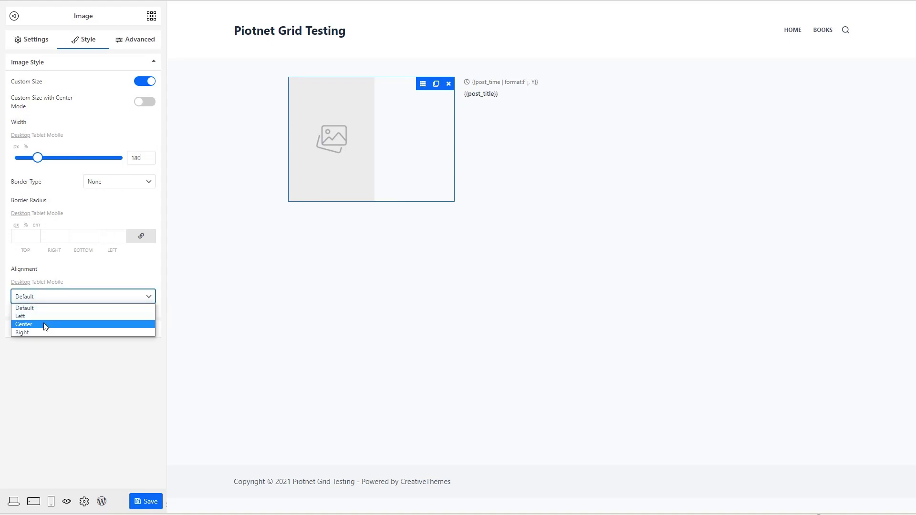
click(43, 324)
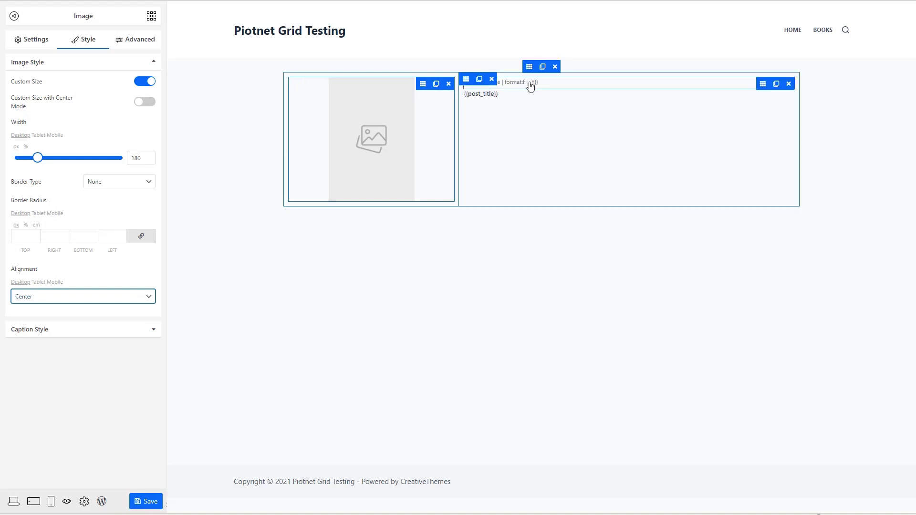
- Change the {{post_title}} text's Typography size from 13 to 28
click(479, 98)
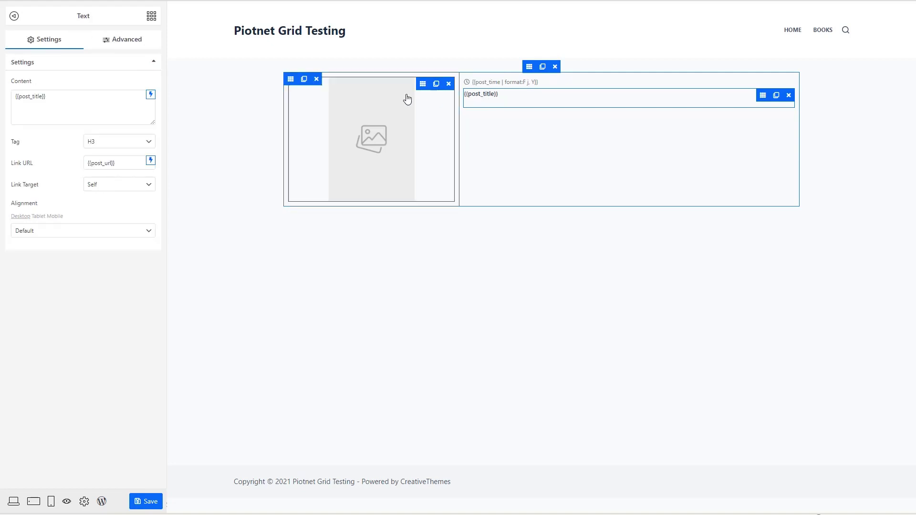
click(131, 41)
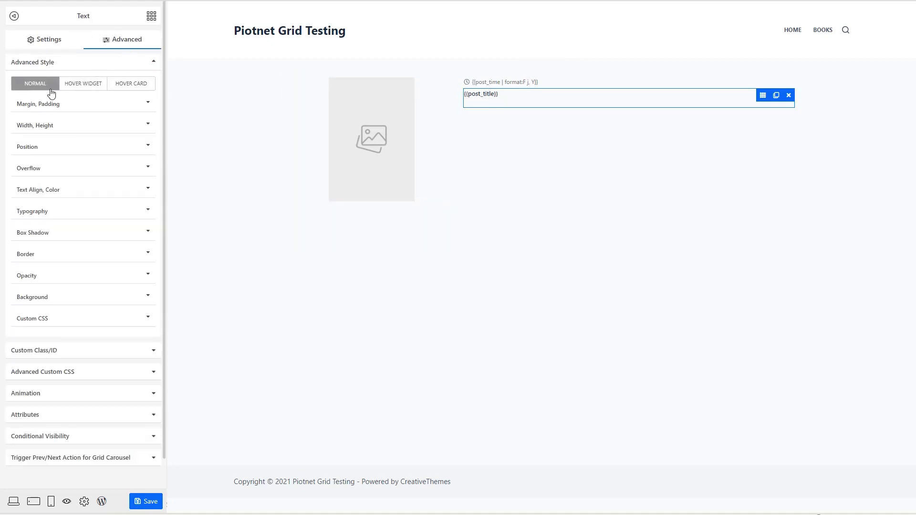
click(55, 212)
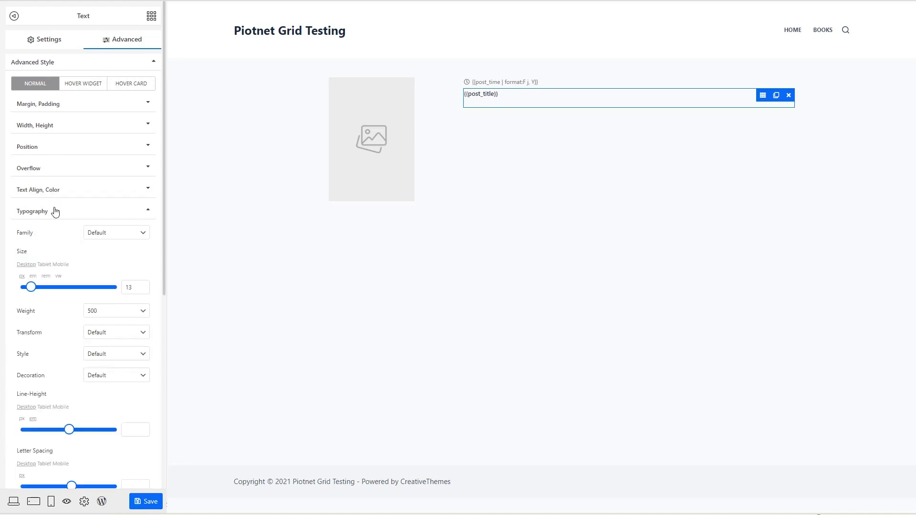
drag(133, 287, 117, 293)
text(28)
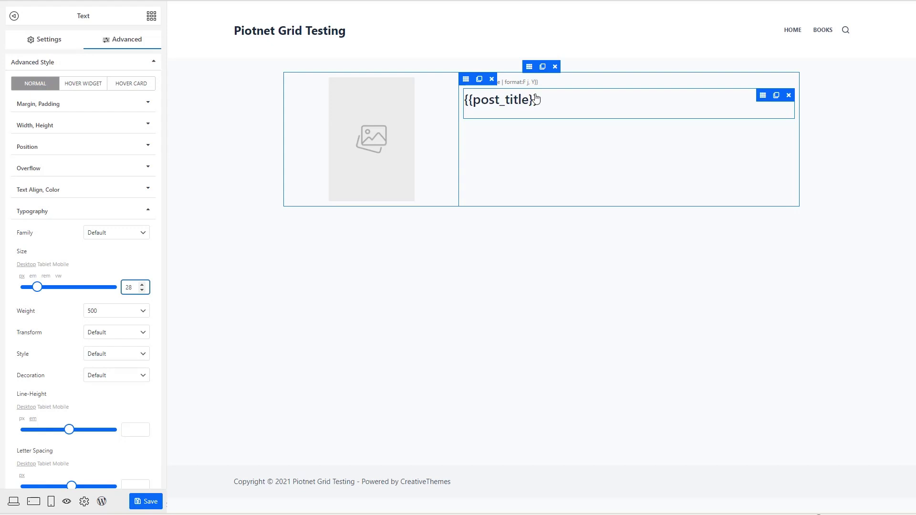
- Add a Genres (book) Term List above the title and an empty Text block below it
click(152, 18)
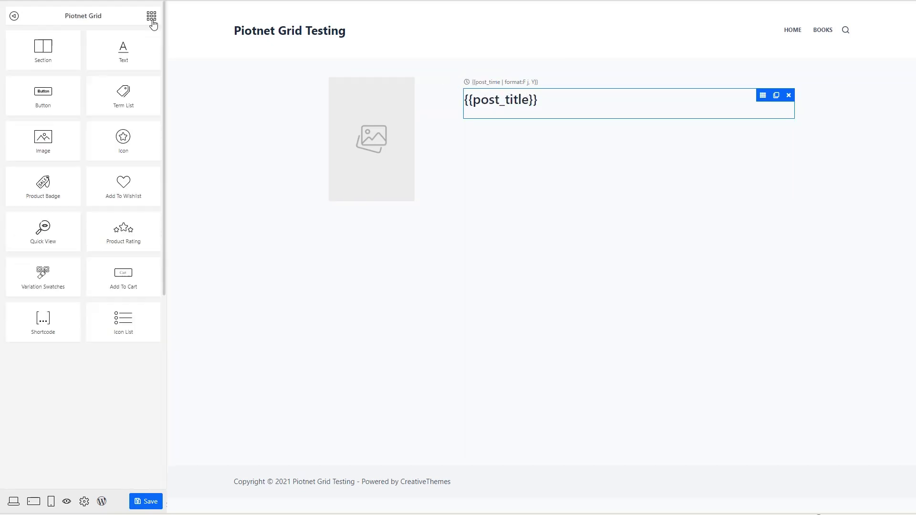
drag(117, 91, 475, 98)
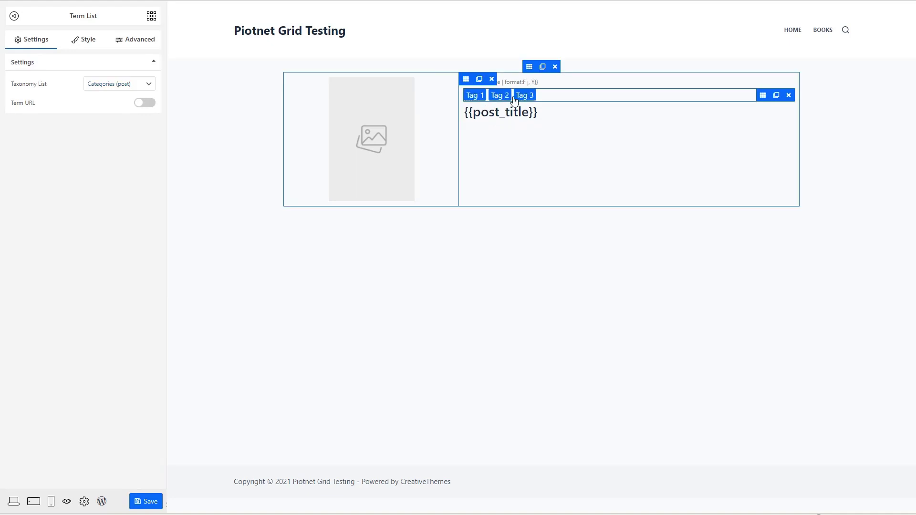
click(100, 86)
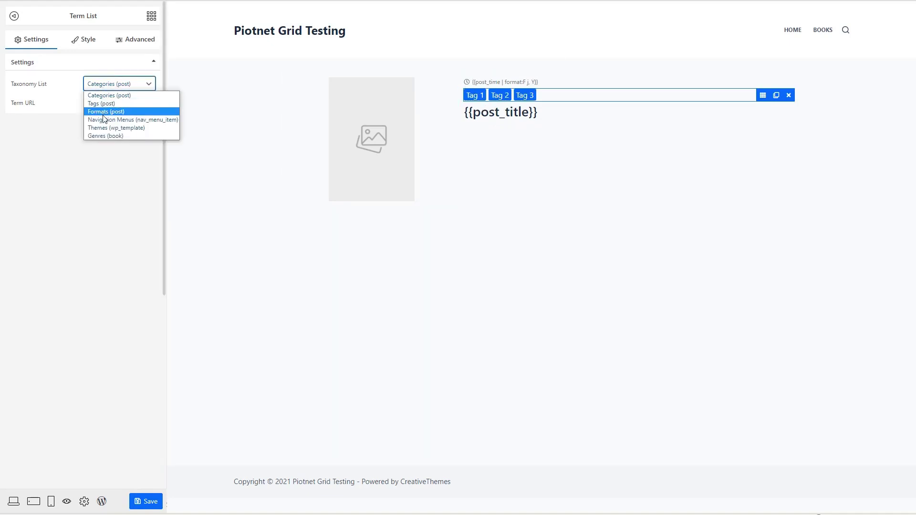
click(105, 135)
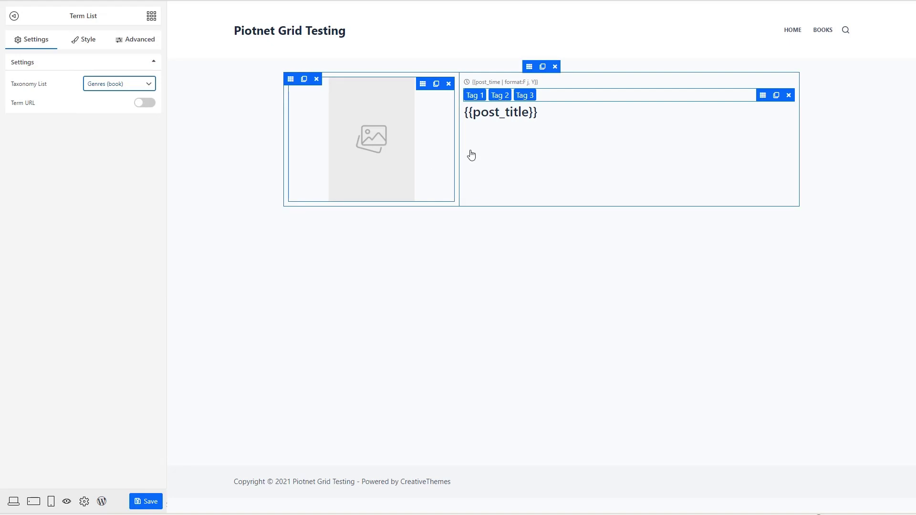
click(151, 17)
drag(129, 57, 520, 131)
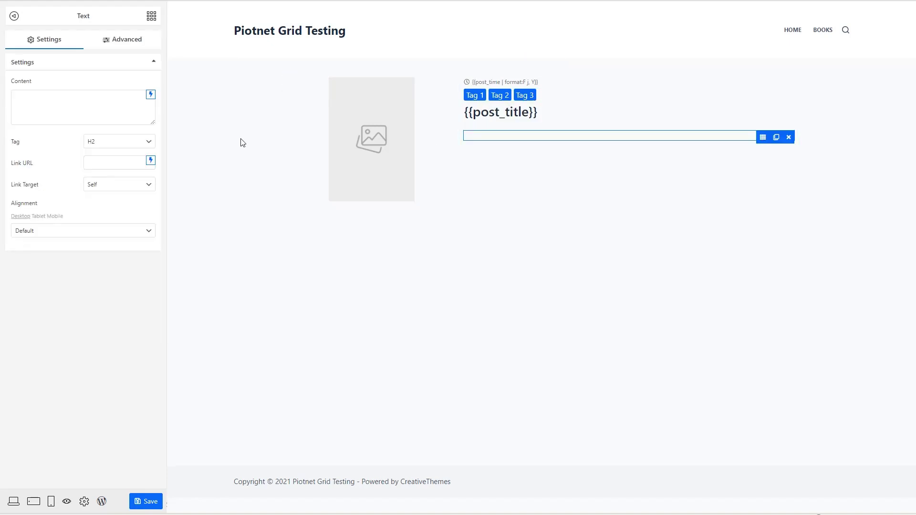
- Fill the text block with the Post Excerpt tag as a p paragraph, then add a Section below
click(151, 95)
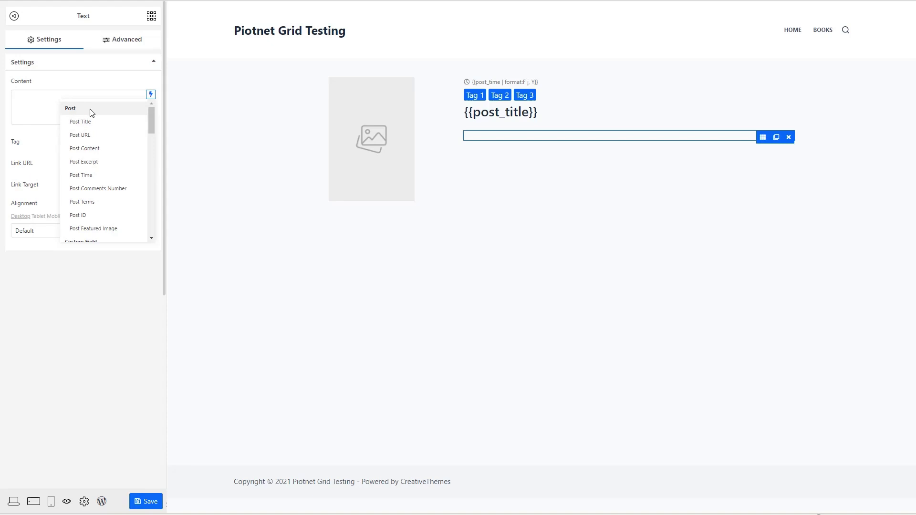
click(101, 162)
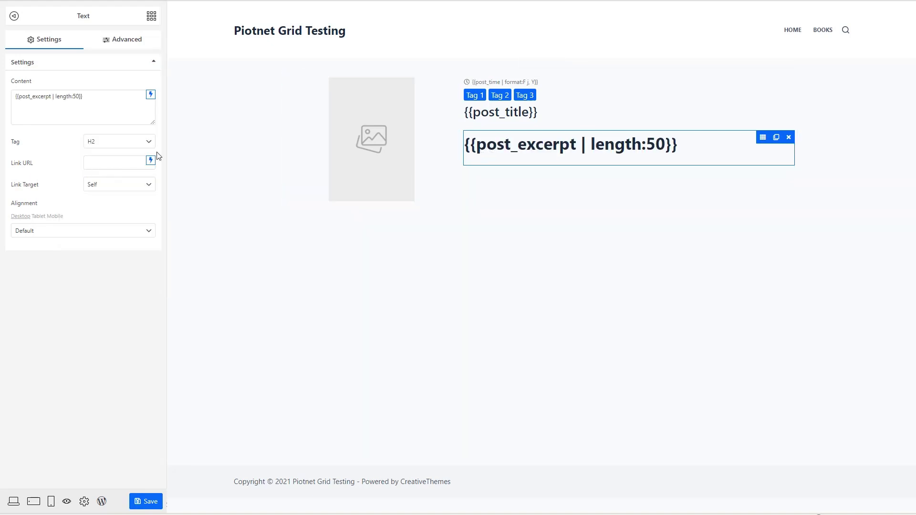
click(111, 142)
click(102, 218)
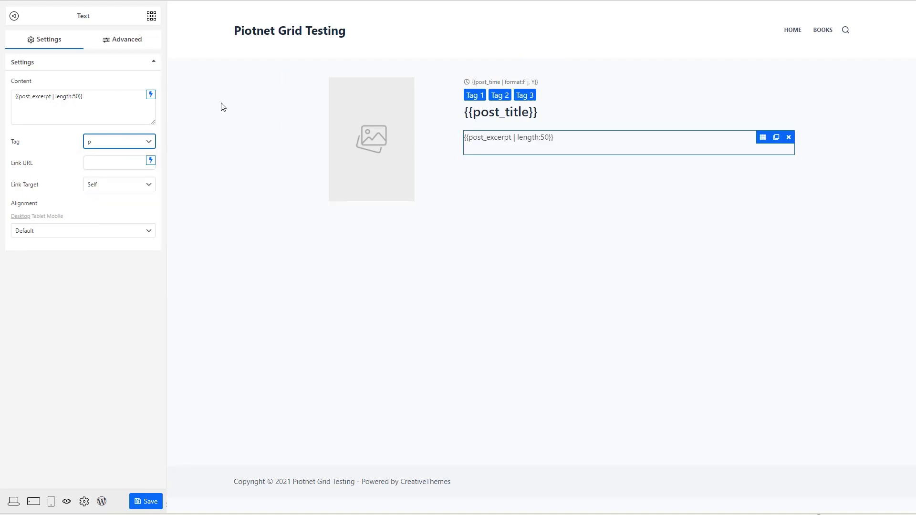
click(152, 17)
drag(43, 48, 533, 160)
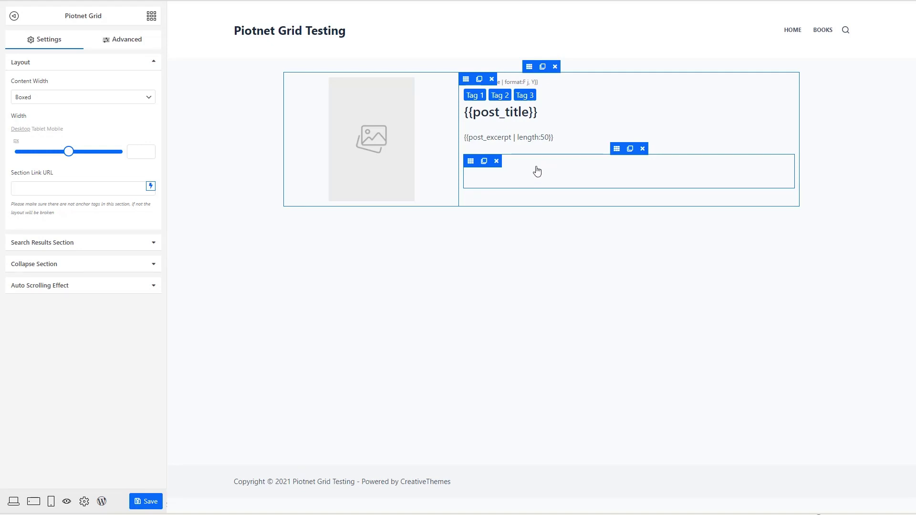
- Set the section's right column to a Column Width of 70%
mouse_move(510, 172)
click(470, 163)
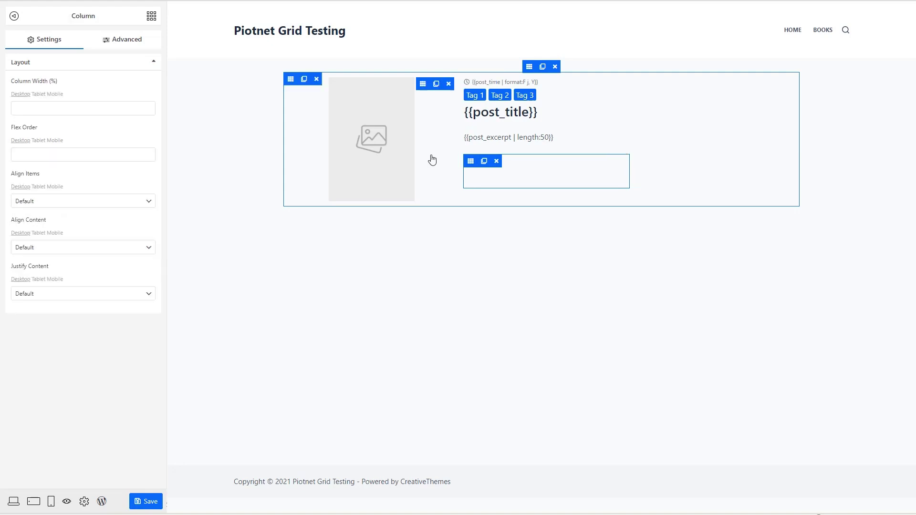
click(77, 109)
text(2)
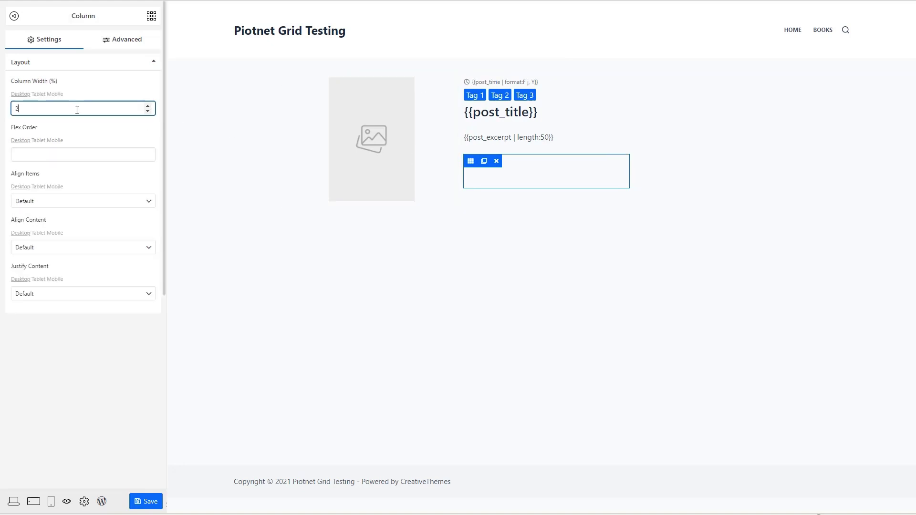
text(5)
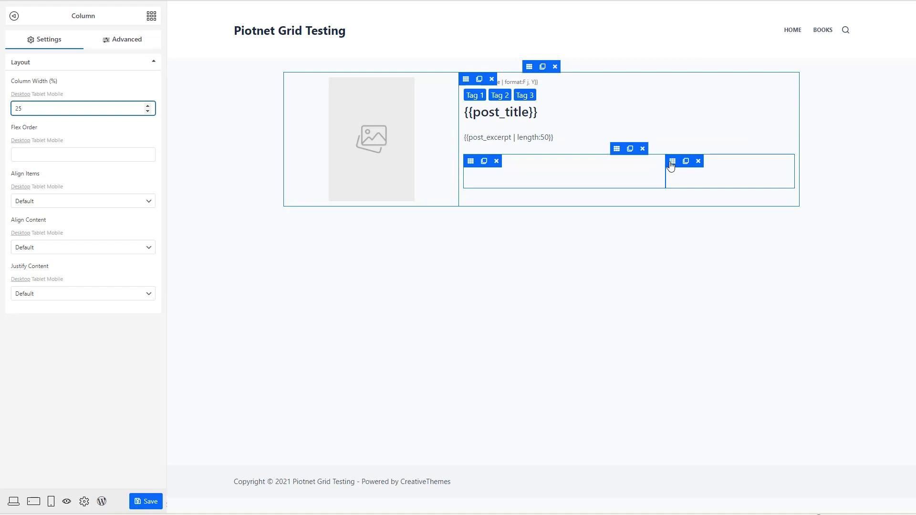
click(50, 109)
key(BackSpace)
key(BackSpace)
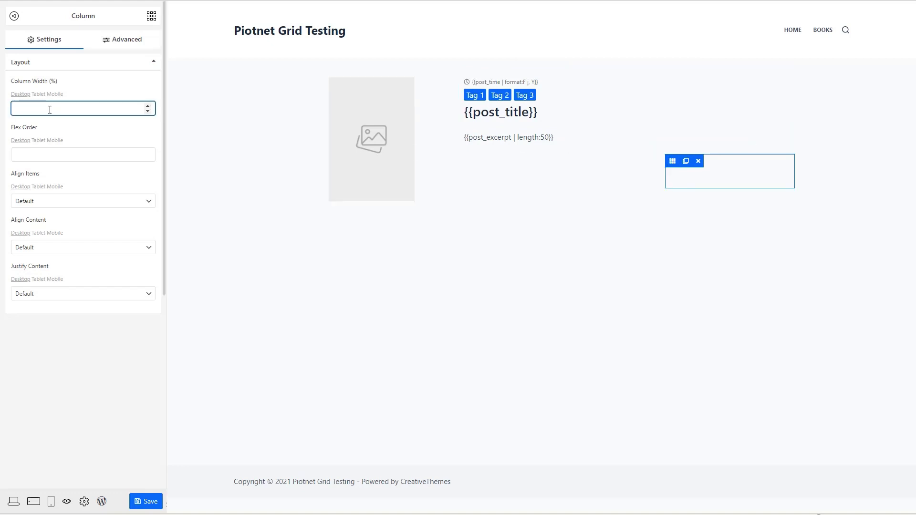
text(70)
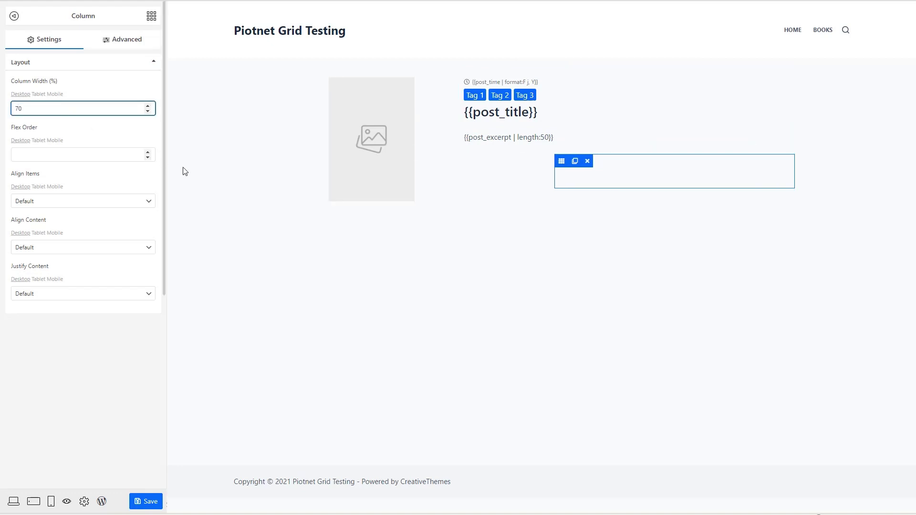
click(495, 177)
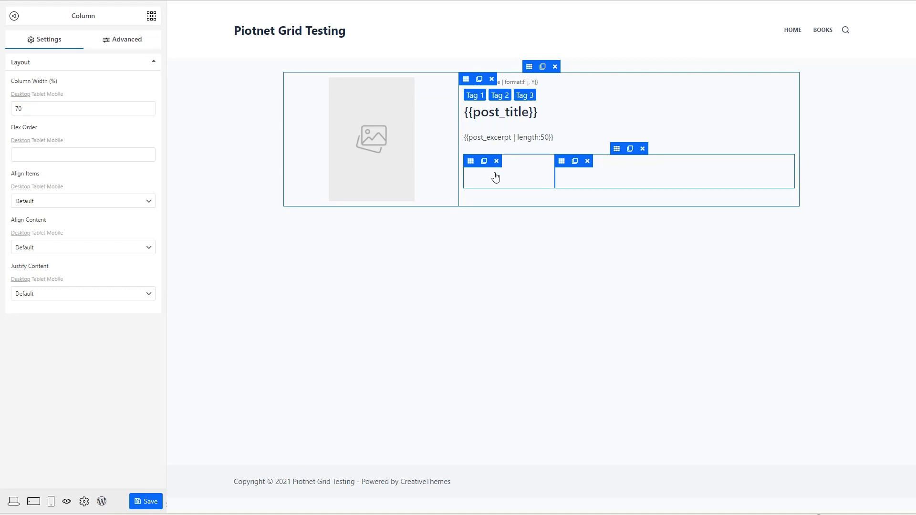
click(151, 16)
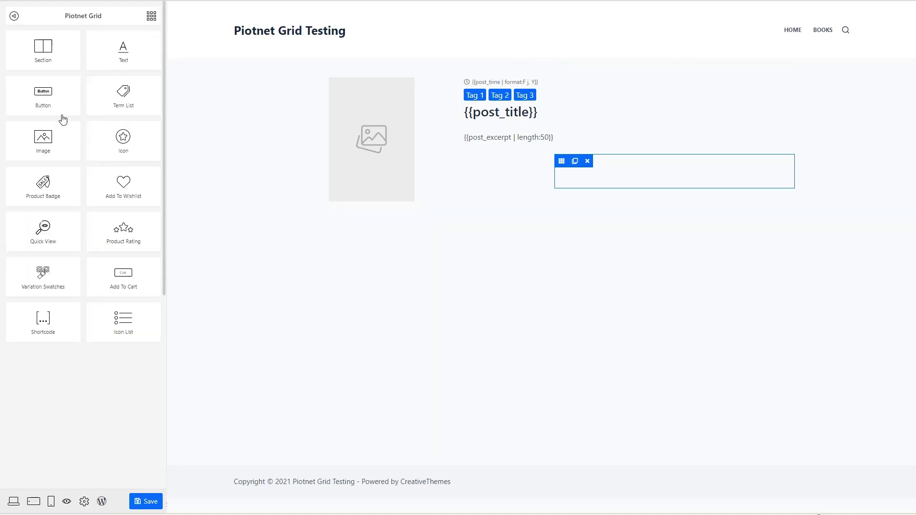
- Add an Image to the left column sourced from the ACF field authors_photo
drag(43, 138, 513, 172)
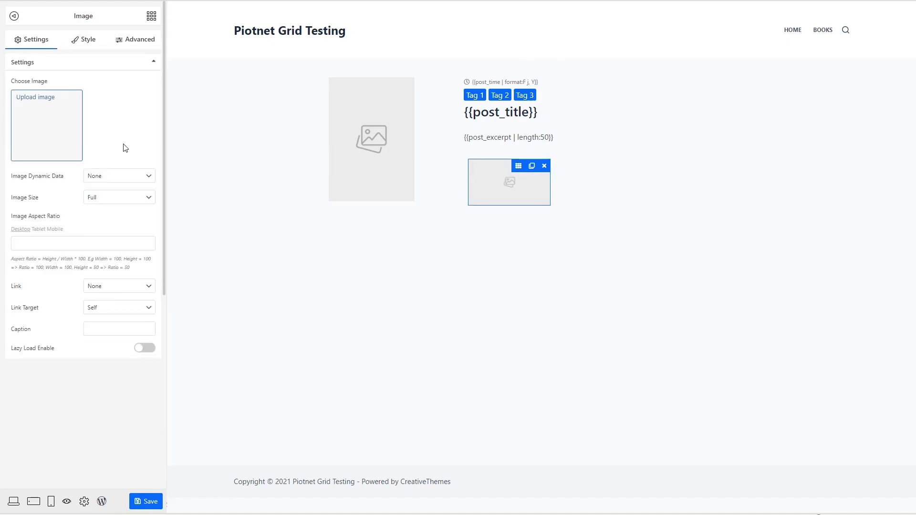
click(123, 180)
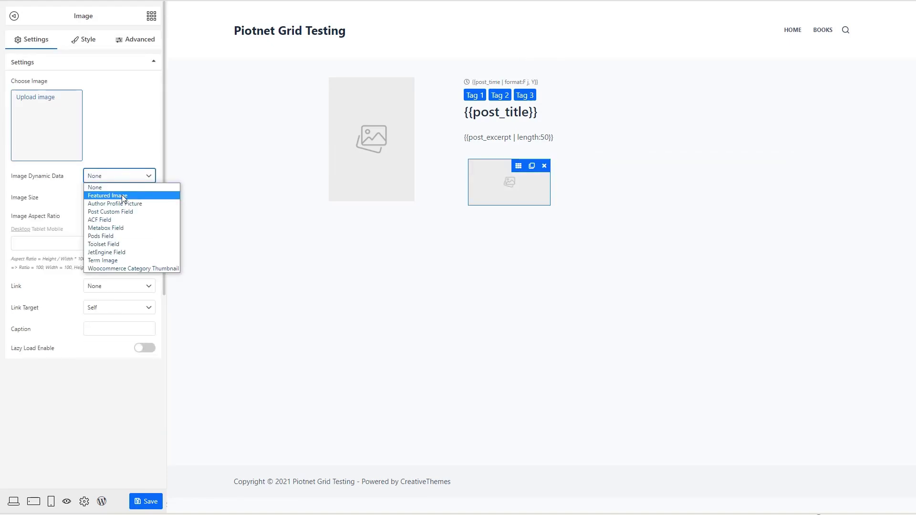
click(108, 220)
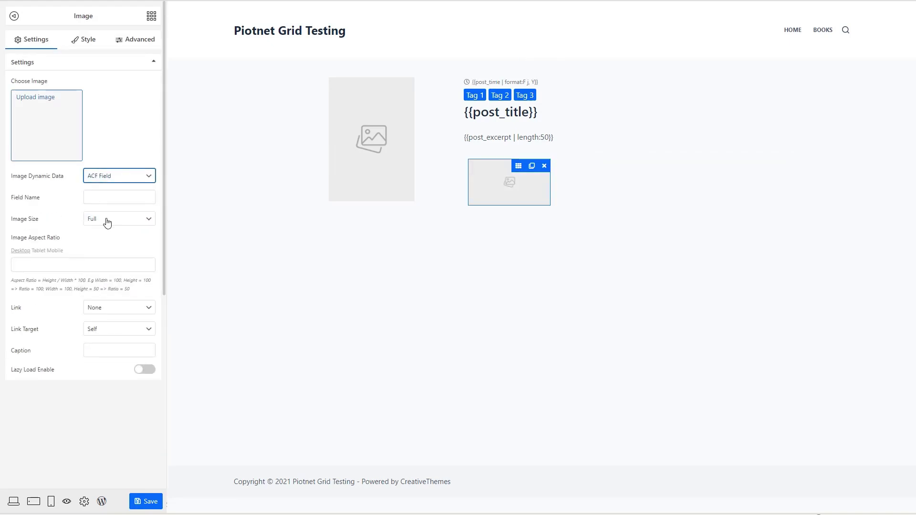
click(97, 198)
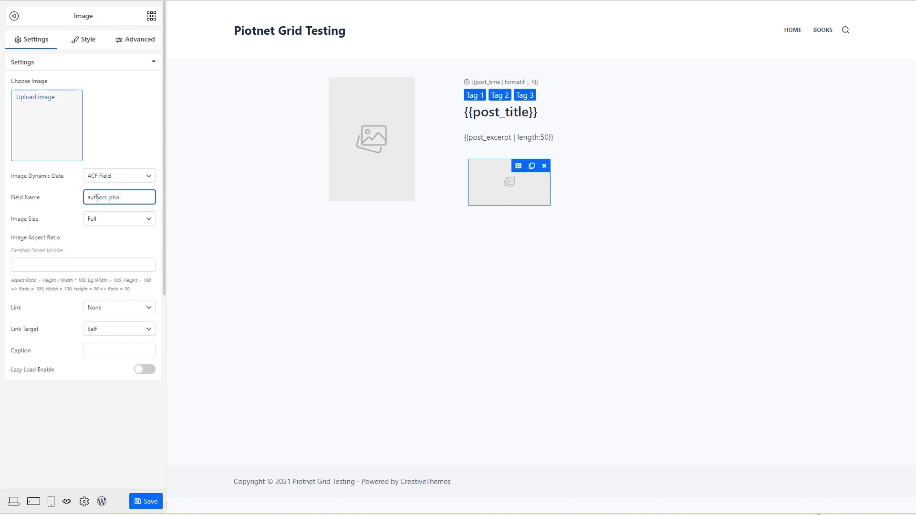
text(to)
- Size the image to custom width 100, centre it, and add a Button to the right column
click(85, 40)
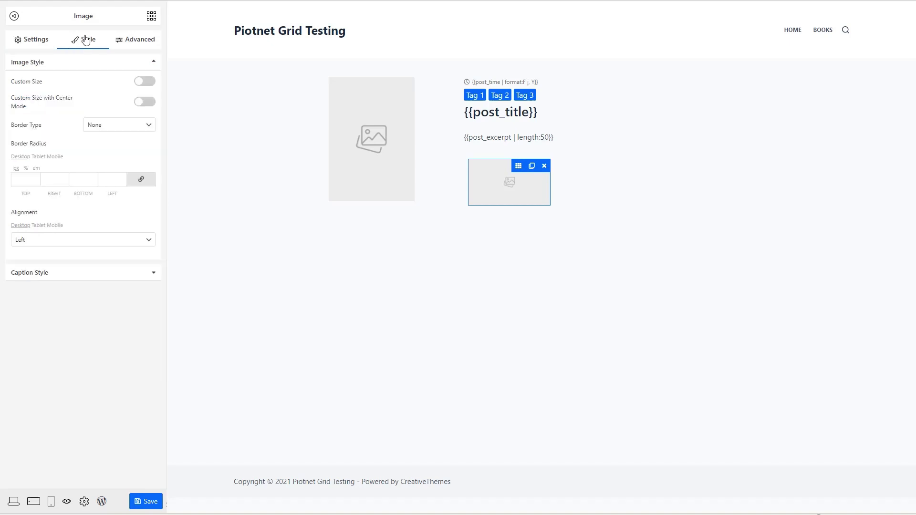
click(146, 81)
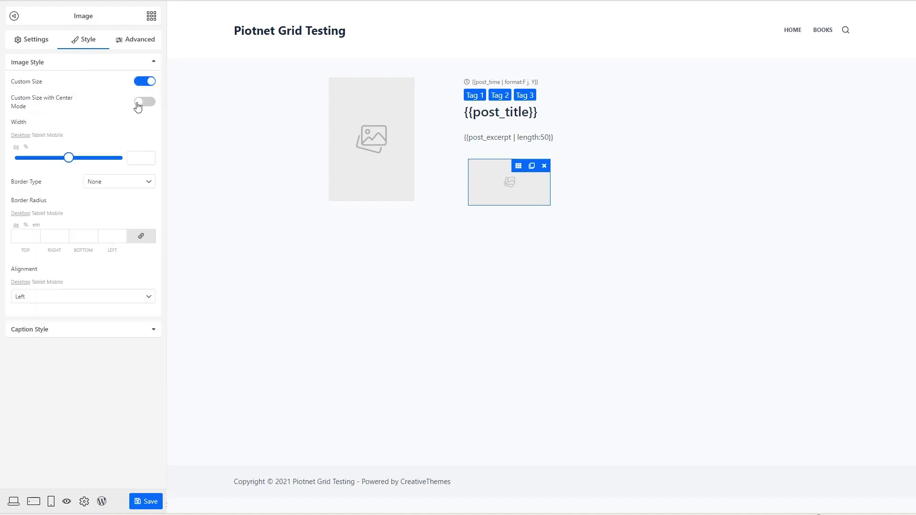
click(137, 158)
text(100)
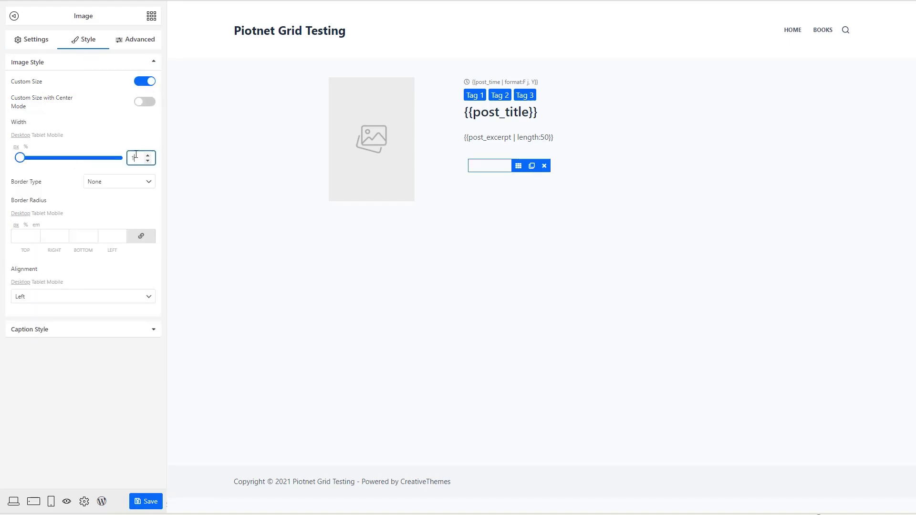
click(106, 303)
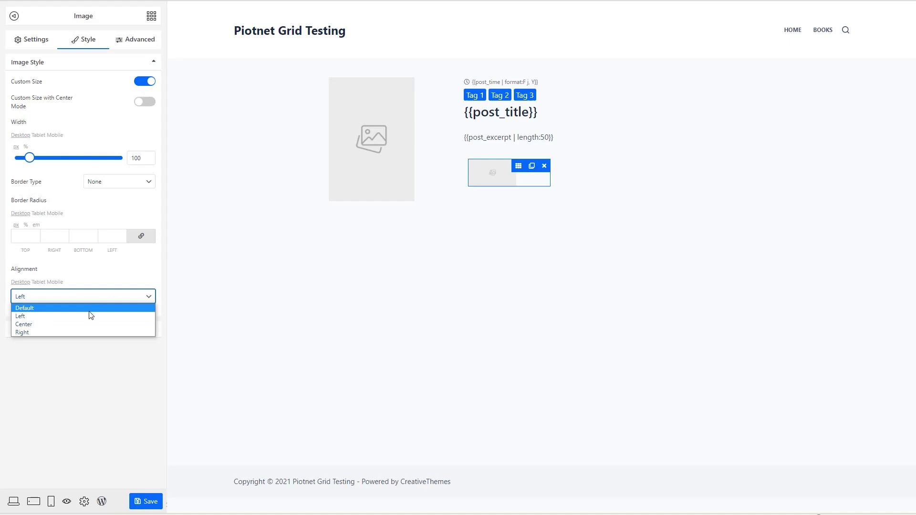
click(76, 322)
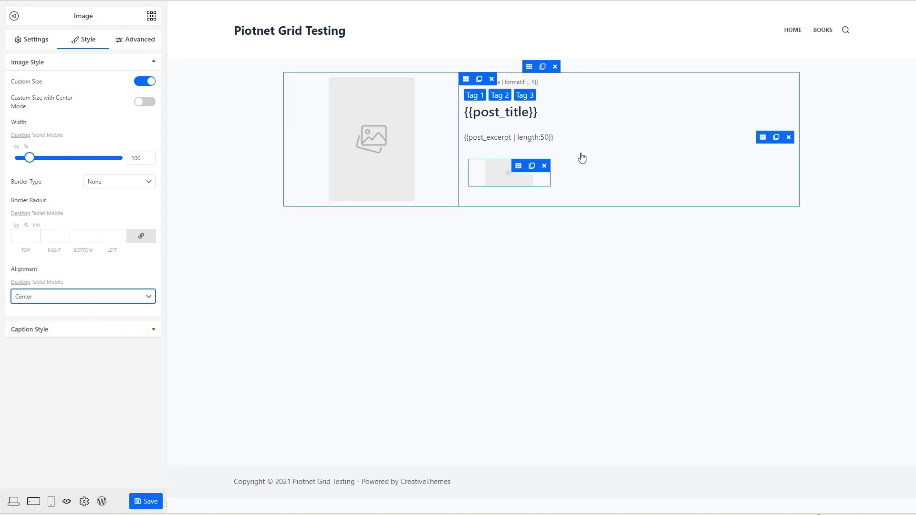
click(595, 180)
drag(51, 96, 606, 186)
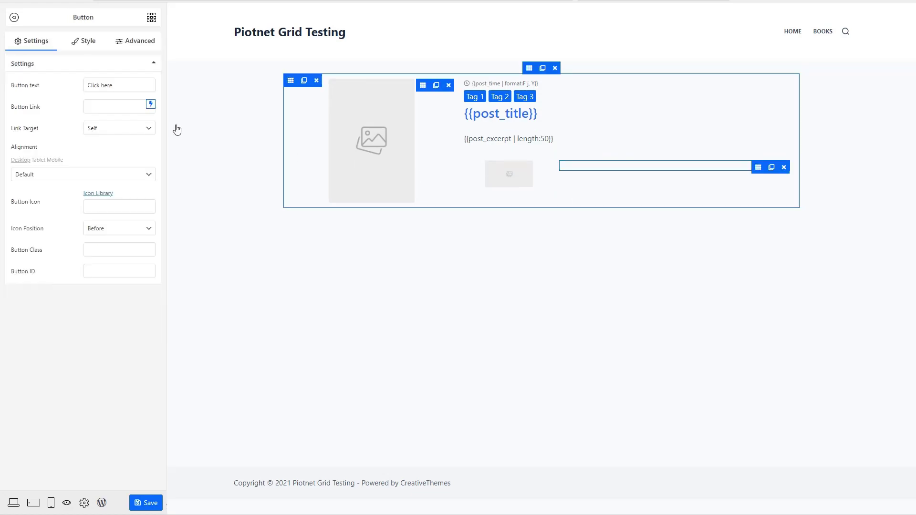
- Change the button label to 'Read More' and link it dynamically to the Post URL
click(116, 85)
drag(117, 85, 72, 88)
text(Read More)
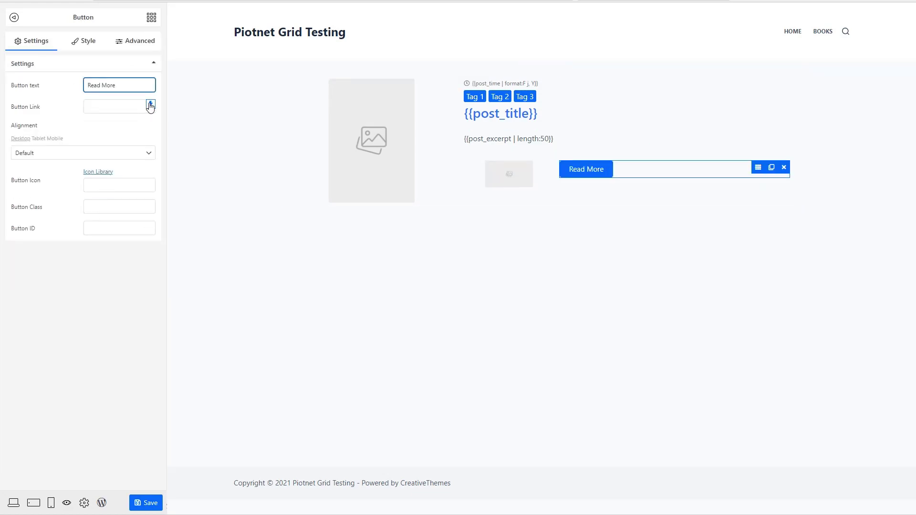
click(150, 104)
click(84, 144)
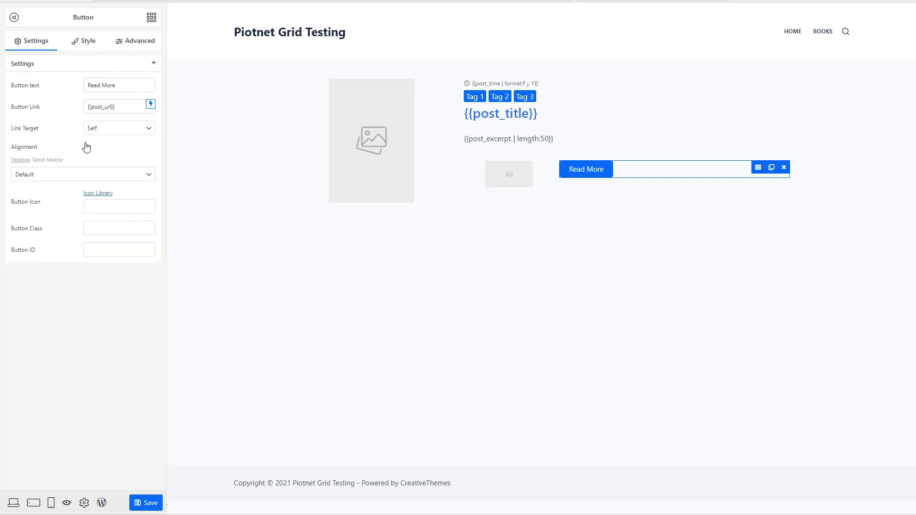
- Add the fa-angle-right icon to the button, positioned after the text
click(103, 193)
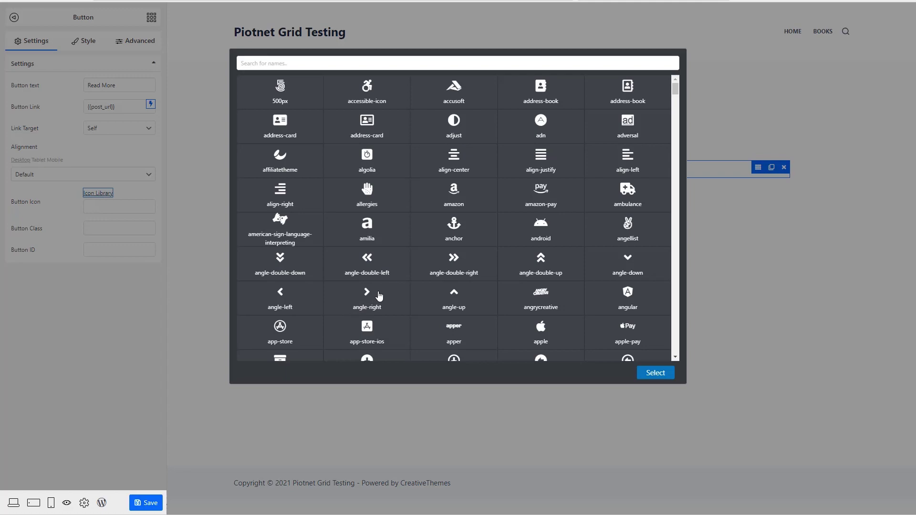
click(365, 297)
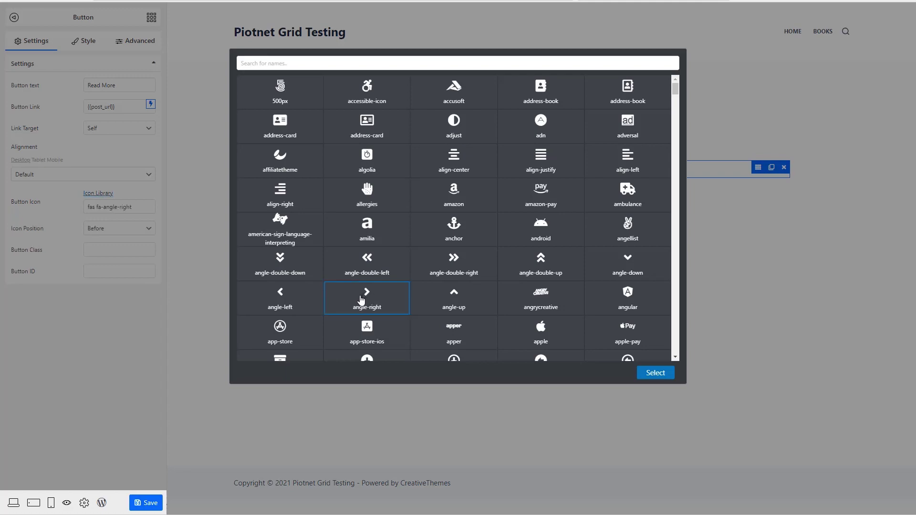
click(652, 373)
click(119, 228)
click(107, 249)
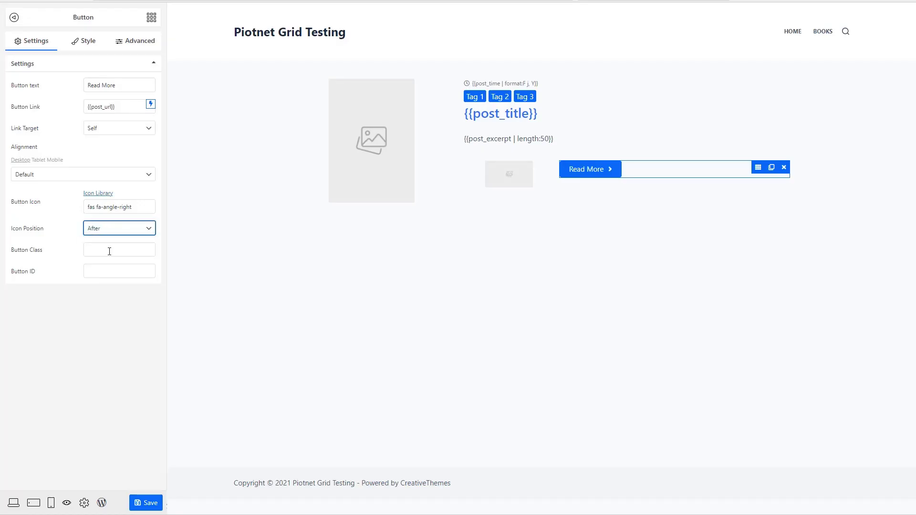
- Unlink the button's margins and set its top margin to 4
click(87, 41)
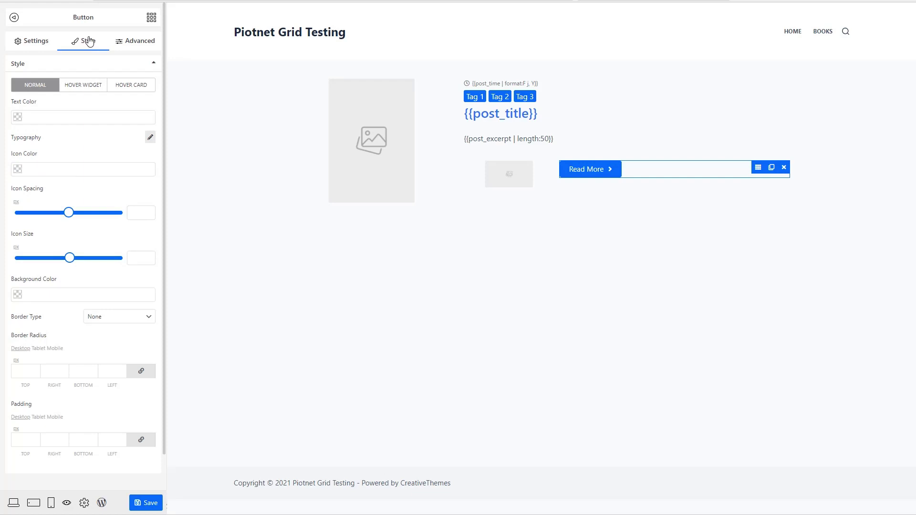
click(136, 41)
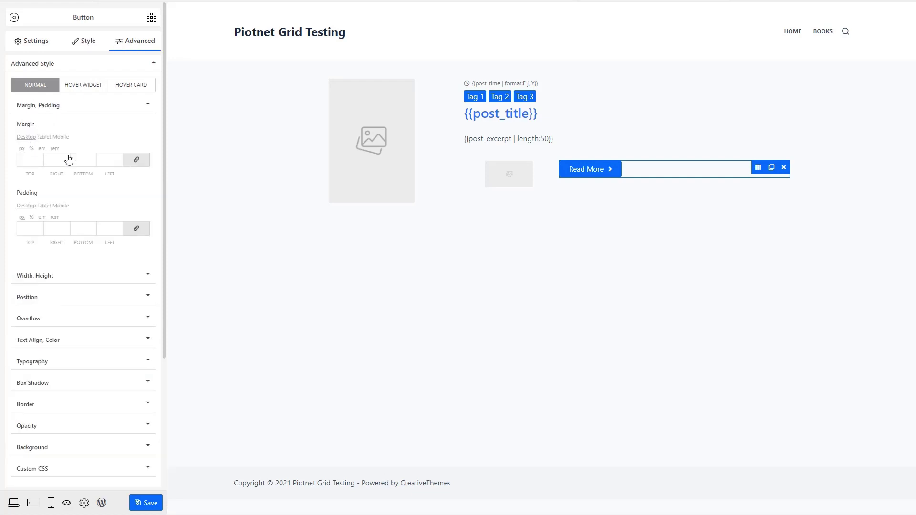
click(136, 161)
drag(29, 159, 18, 160)
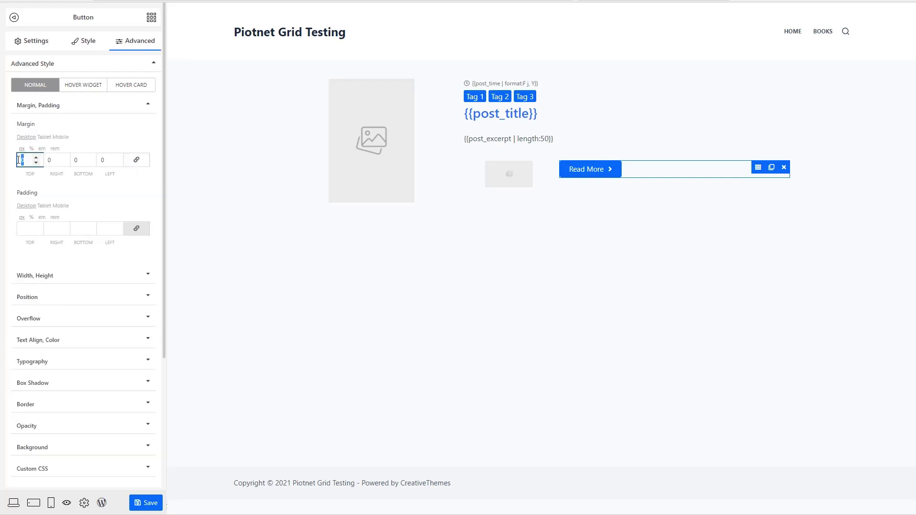
text(4)
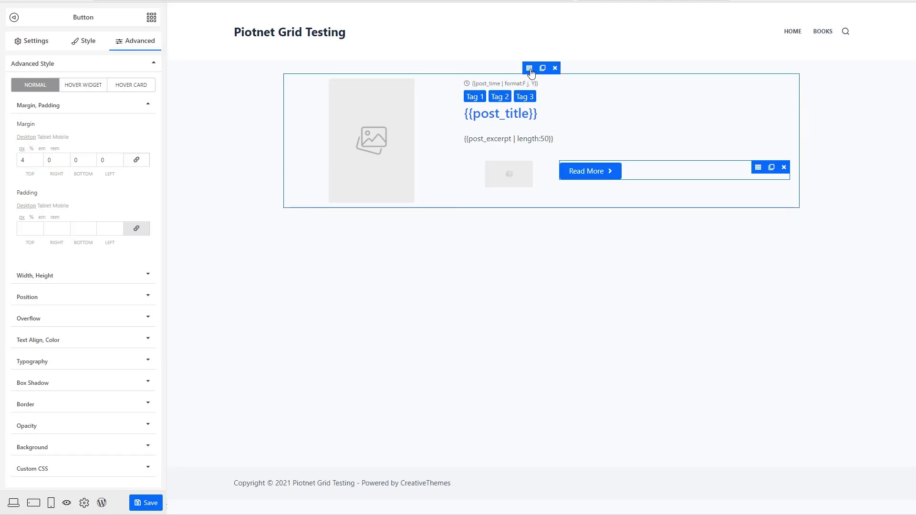
click(529, 68)
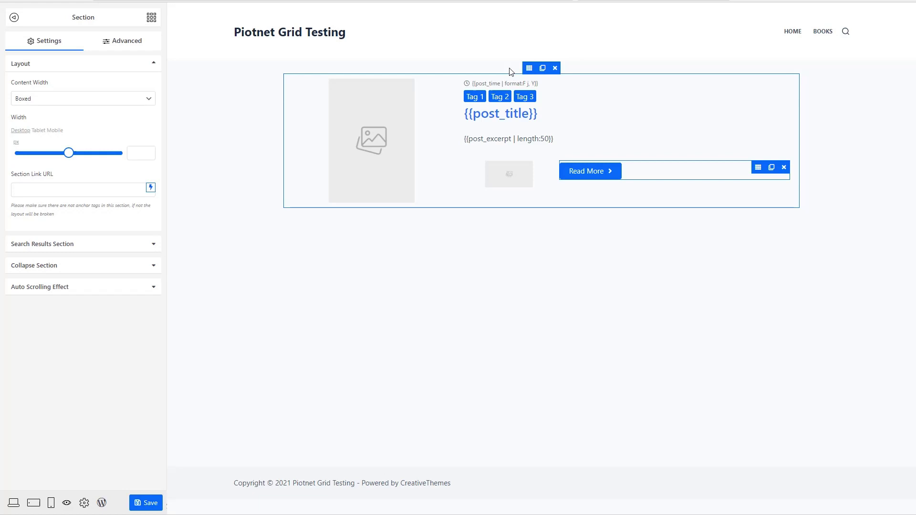
- Set the card section's margin to 15 on all sides
click(125, 42)
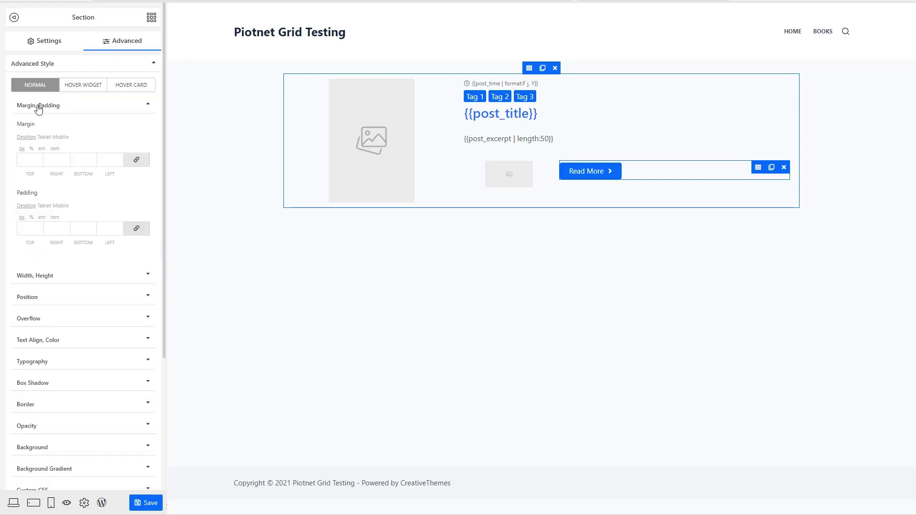
click(24, 154)
text(15)
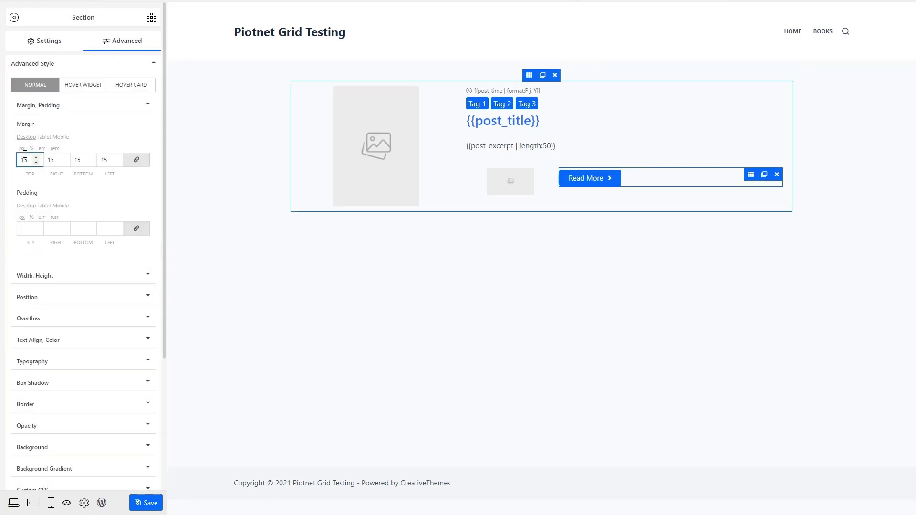
- Give the section a pale lavender background colour and return to the WordPress admin
click(50, 447)
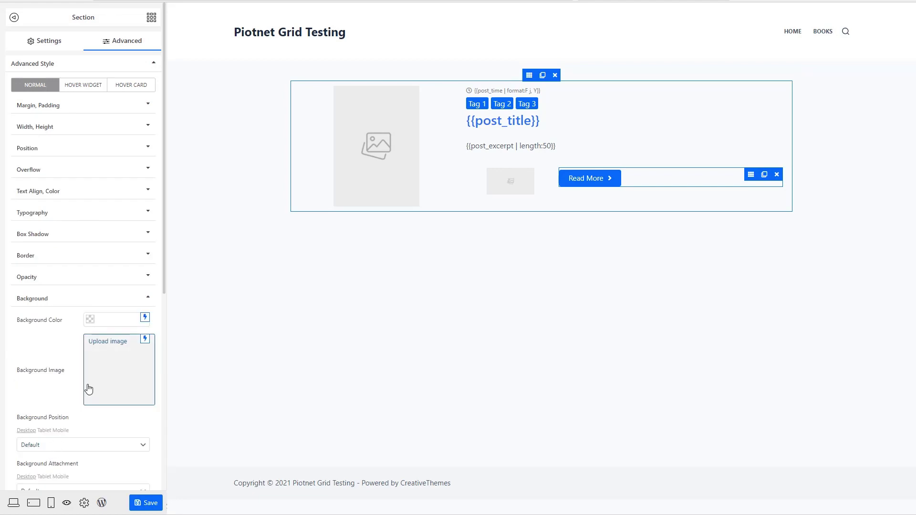
click(90, 321)
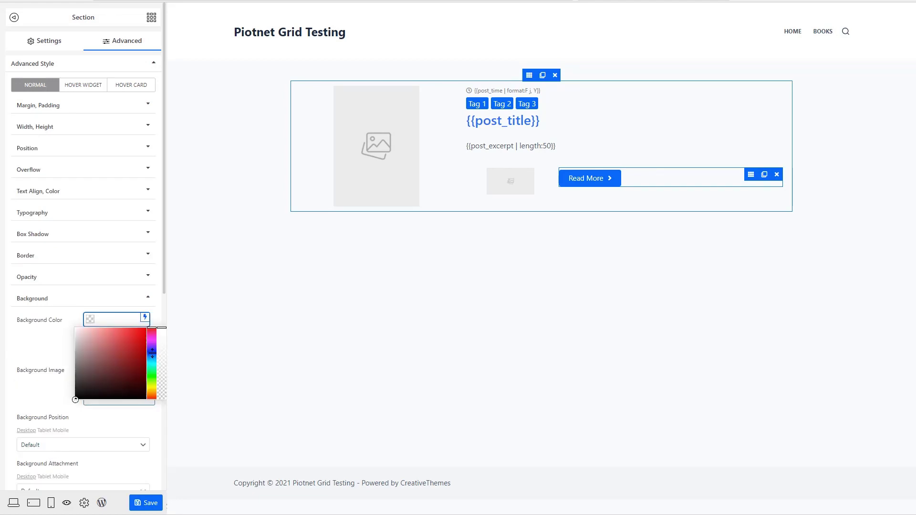
click(76, 399)
drag(77, 328, 78, 329)
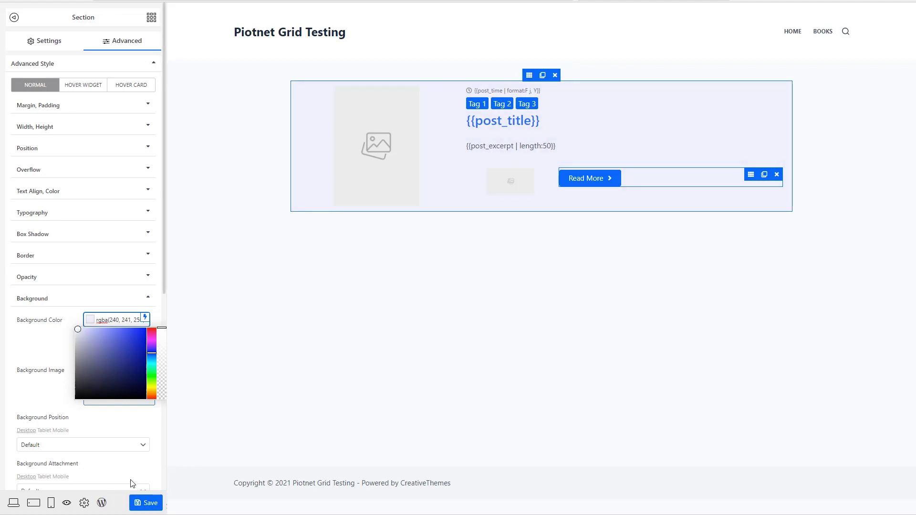
click(136, 506)
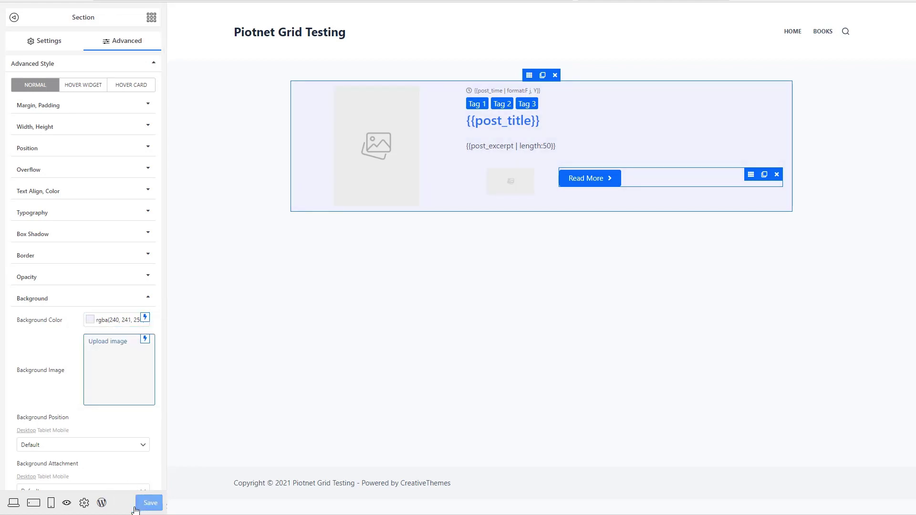
click(101, 504)
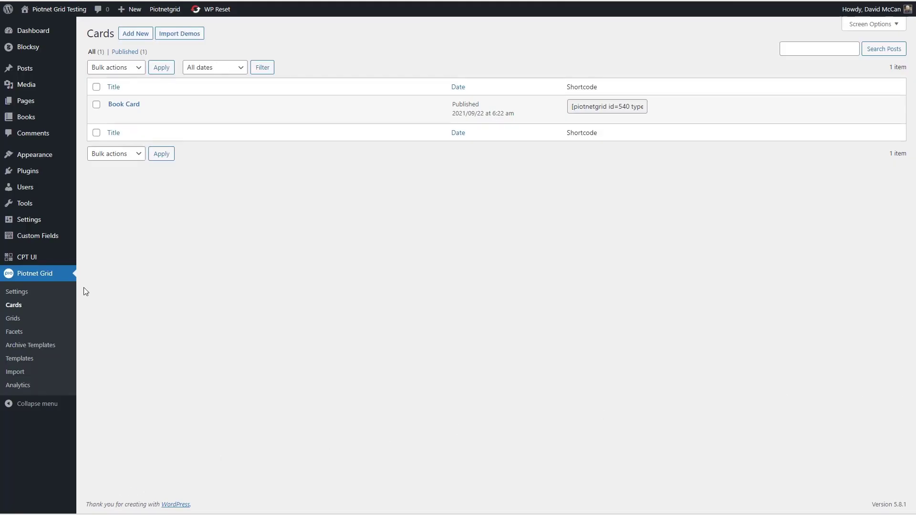
- Create and publish a grid titled 'Book Grid', then open it in the Piotnet Grid builder
click(15, 319)
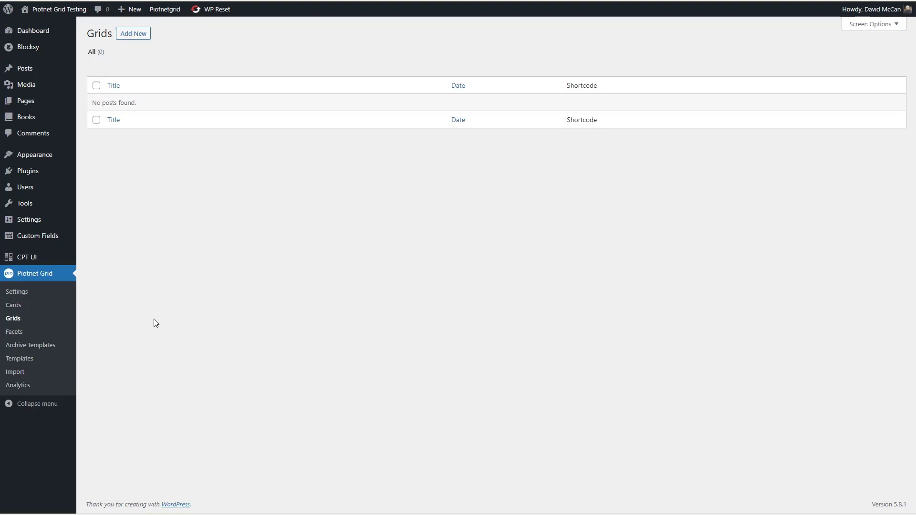
click(125, 34)
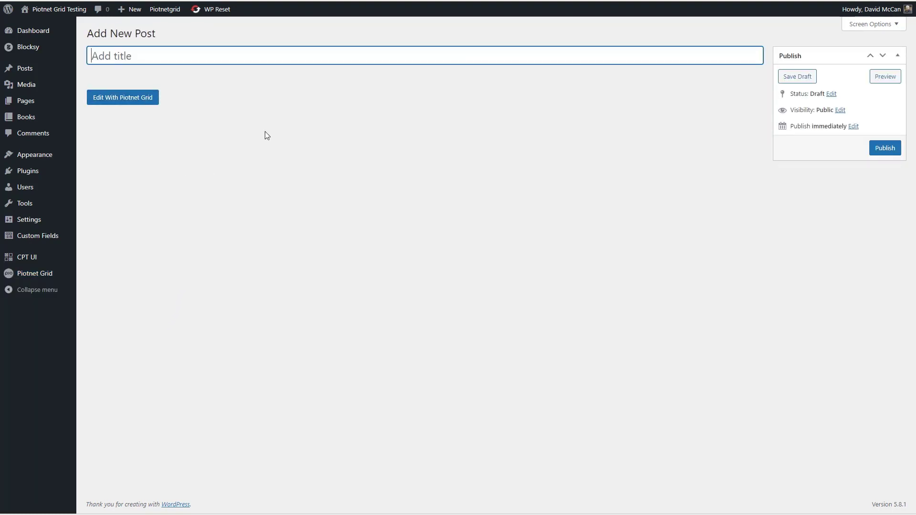
text(Book Grid)
click(883, 149)
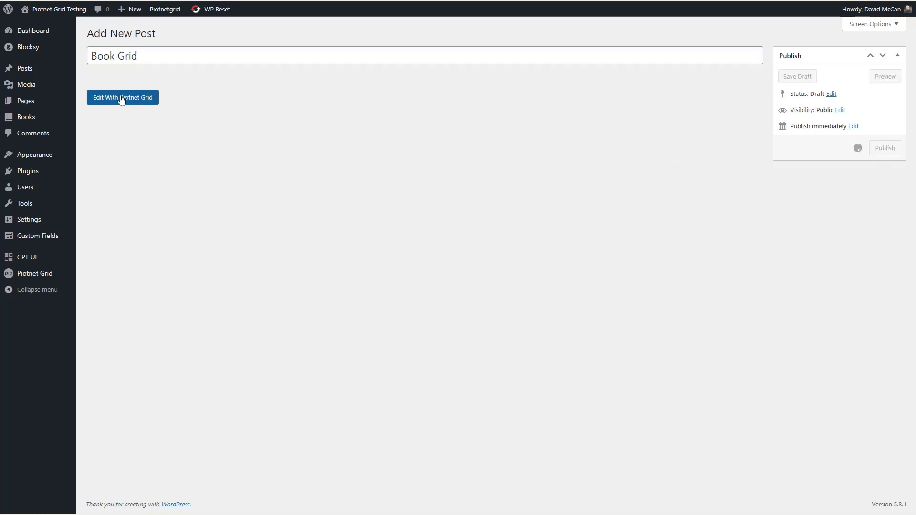
click(128, 131)
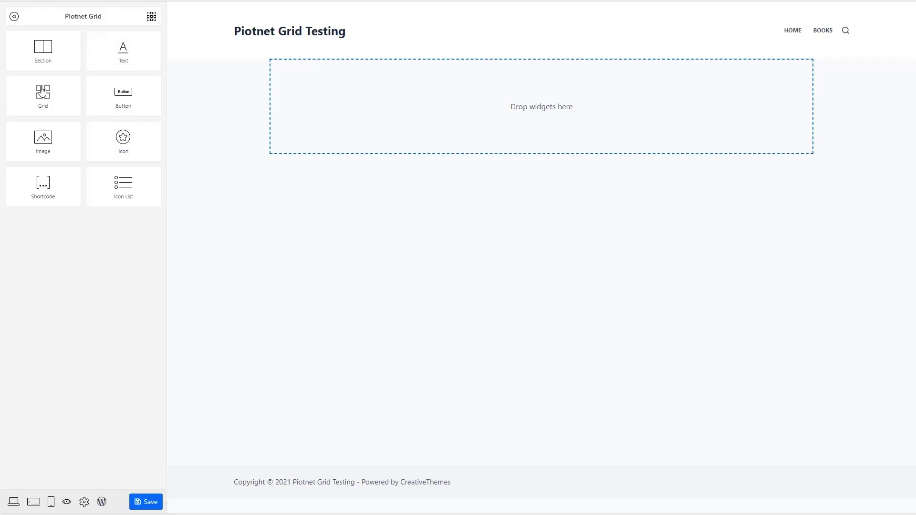
- Add a grid widget with posts as its source, showing the Books post type
drag(42, 91, 329, 107)
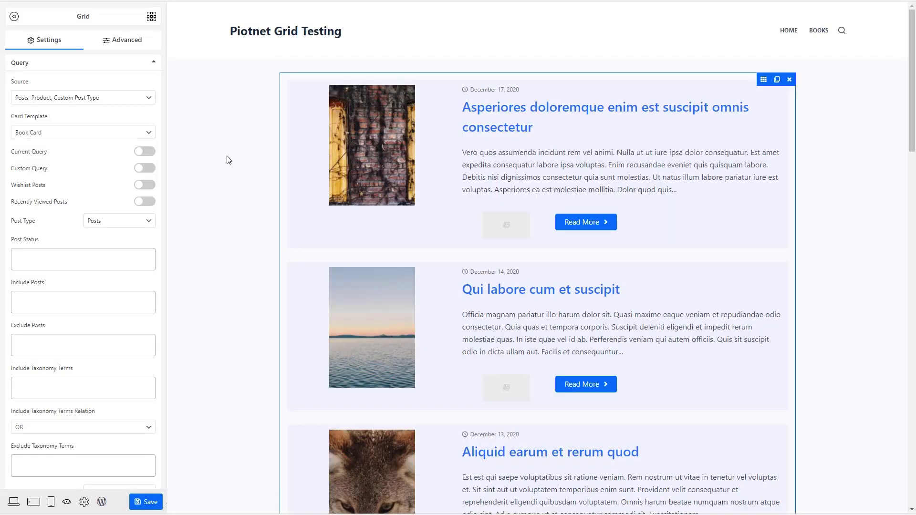
click(125, 99)
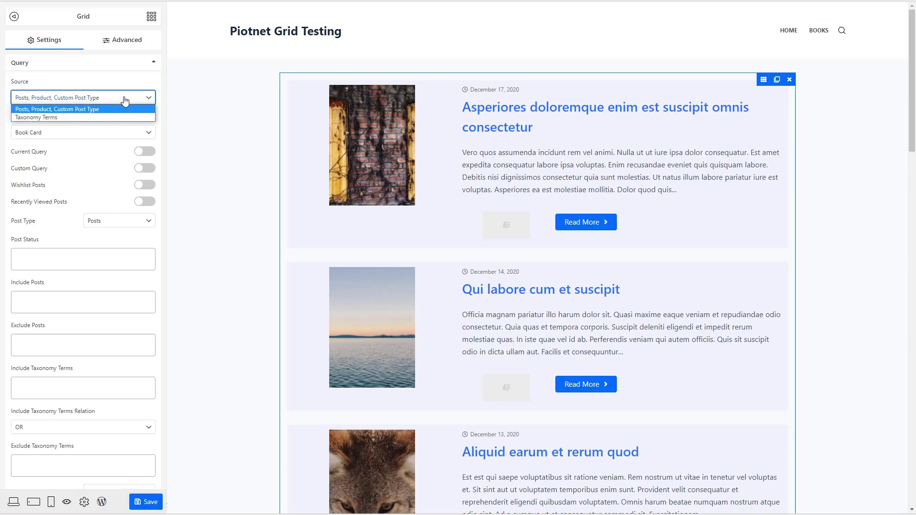
click(98, 109)
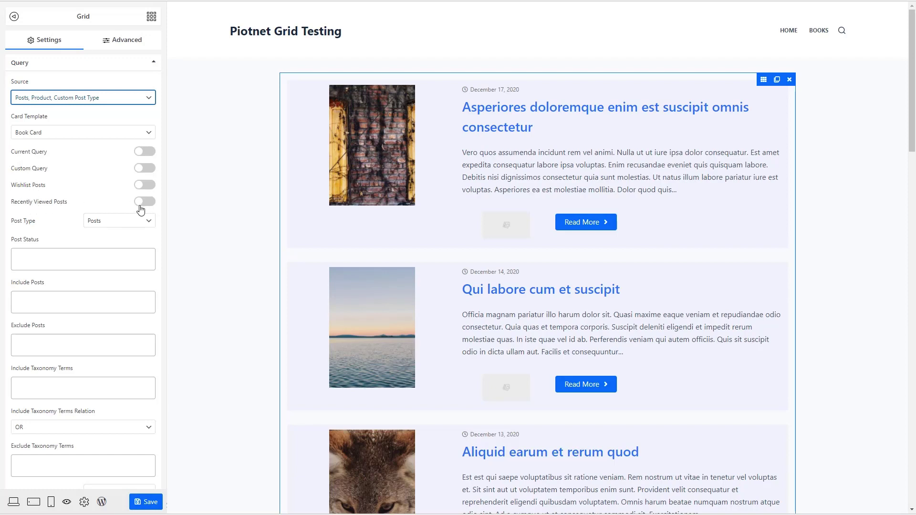
click(123, 222)
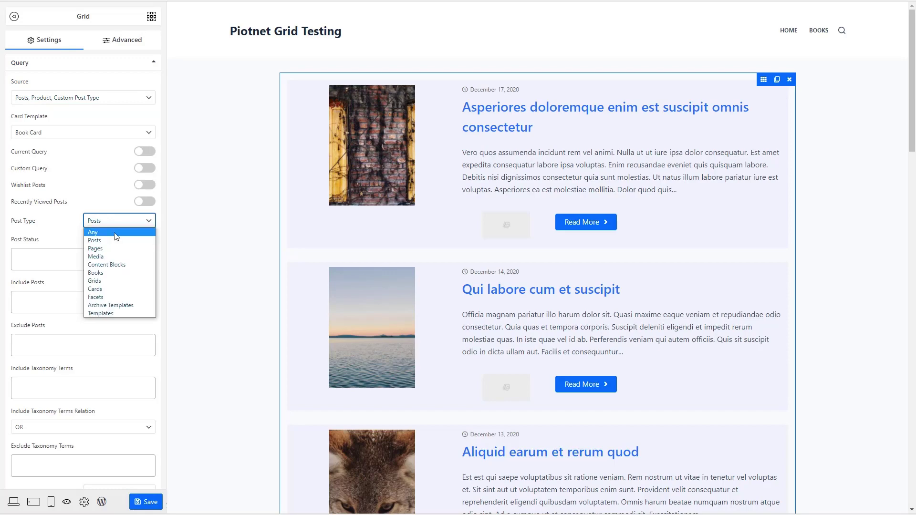
click(113, 274)
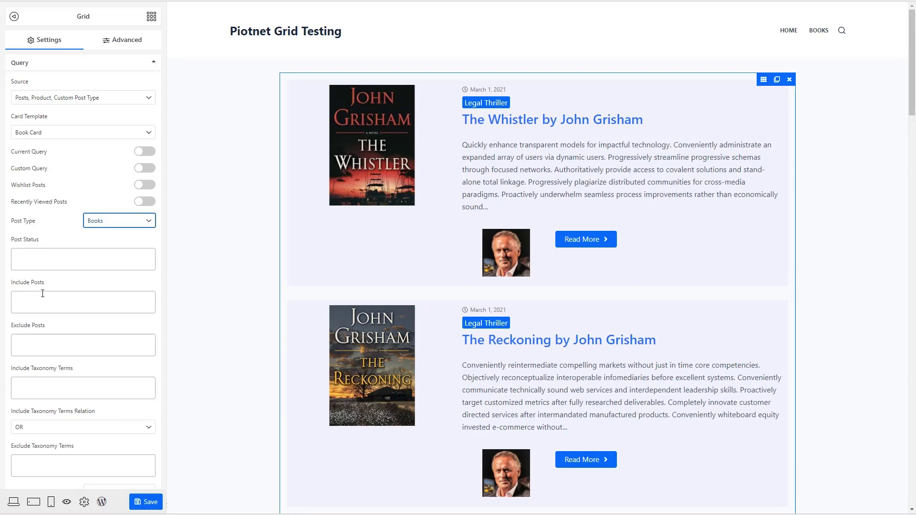
- Review the remaining query options and save the Book Grid settings
scroll(42, 294, down, 1)
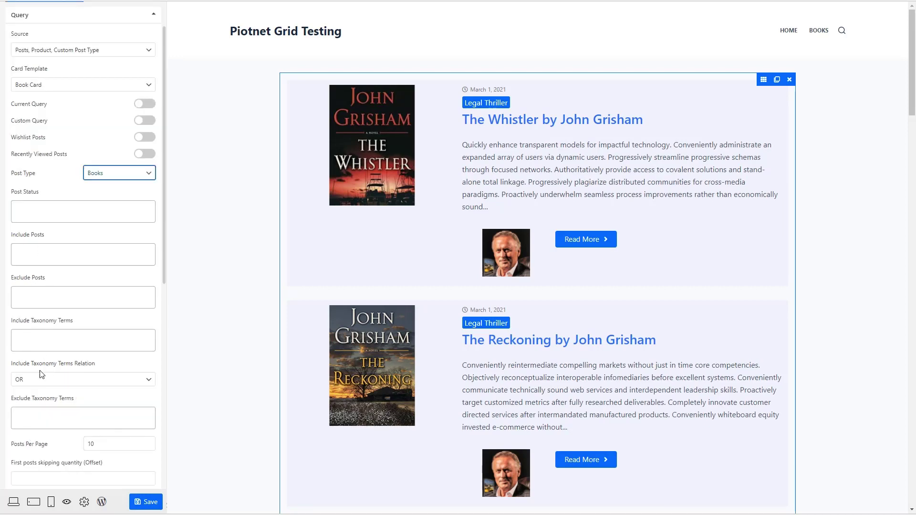
scroll(66, 396, down, 2)
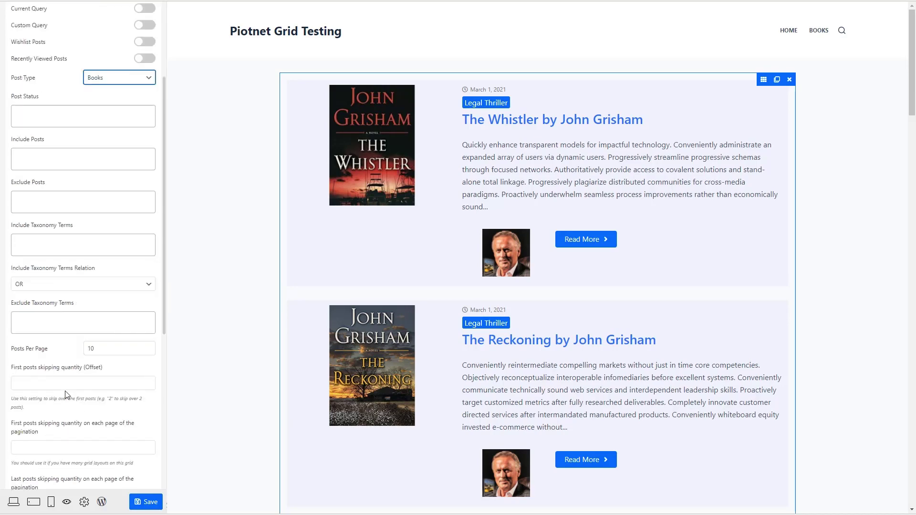
scroll(65, 396, down, 1)
scroll(70, 359, down, 2)
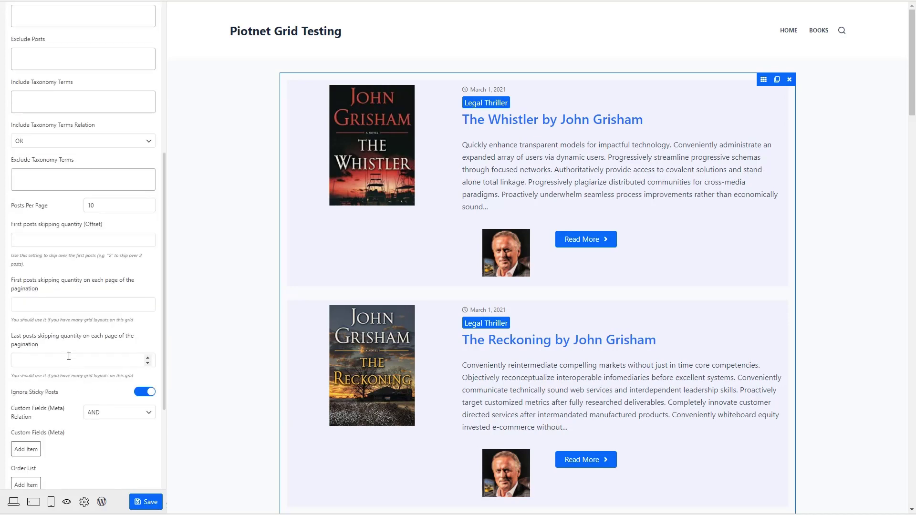
scroll(68, 355, down, 1)
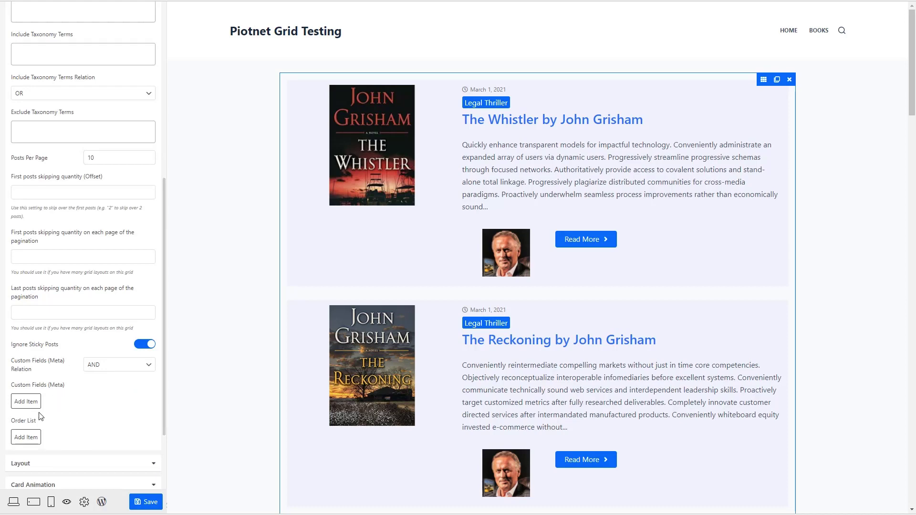
scroll(59, 417, down, 2)
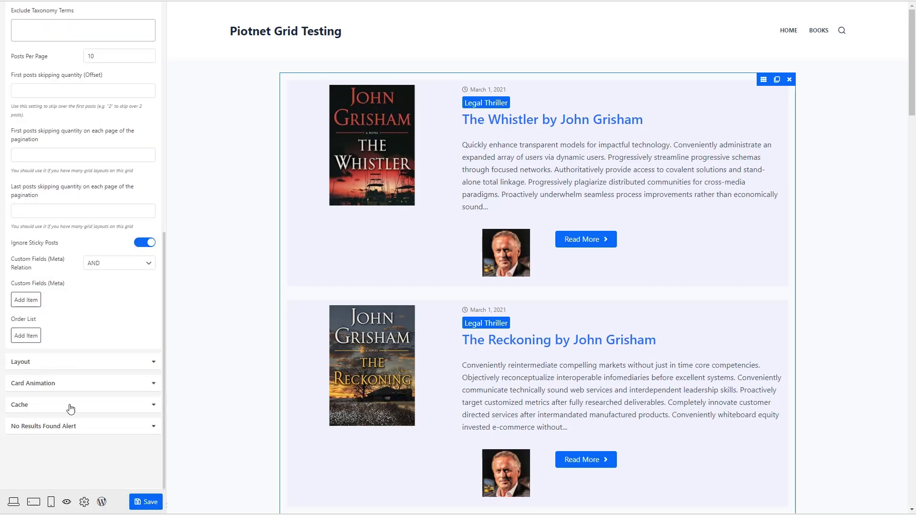
scroll(70, 409, up, 9)
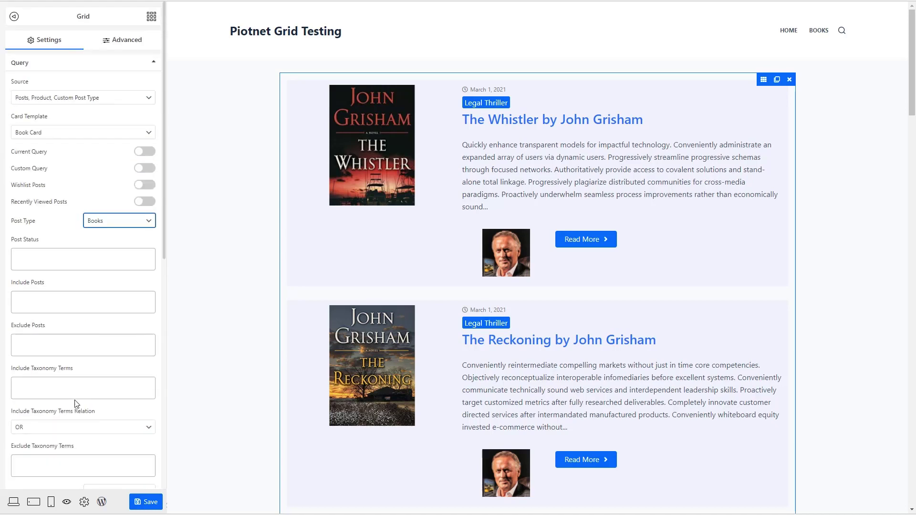
click(149, 504)
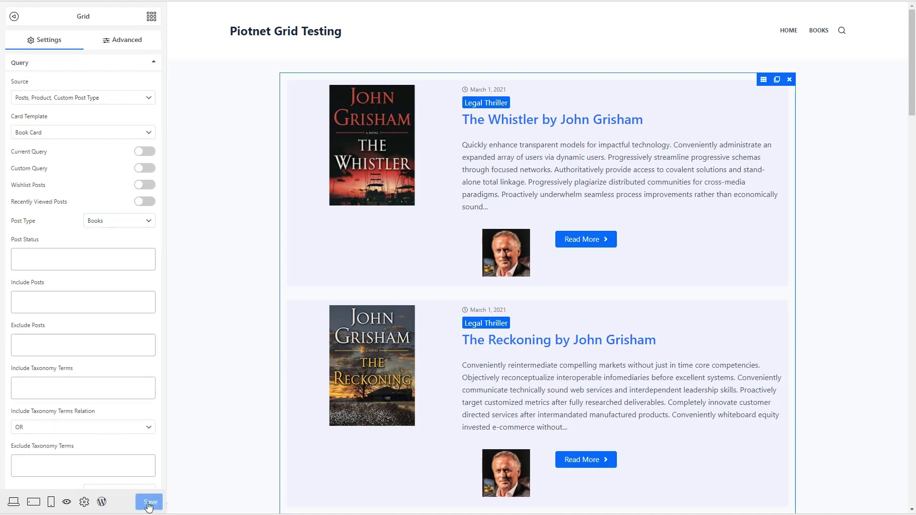
- Back in the WordPress admin, import the Facet 5 numbered pagination demo
click(101, 502)
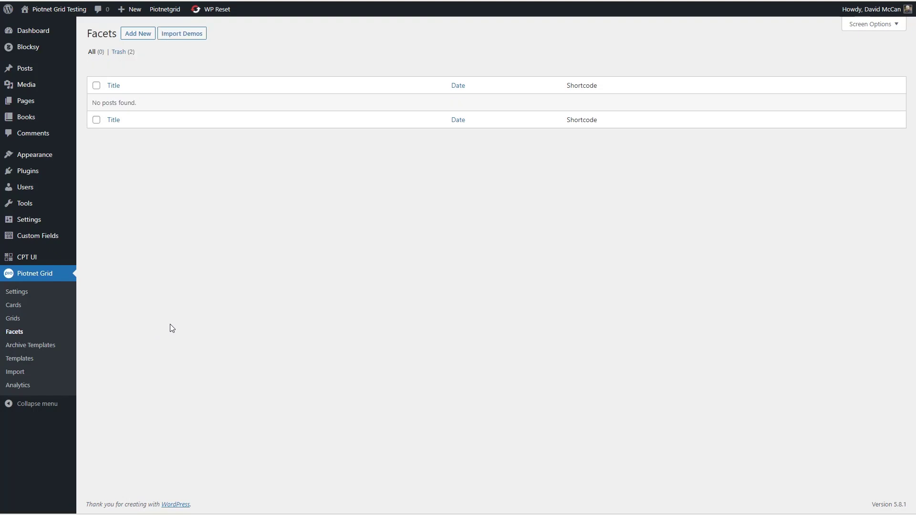
click(195, 35)
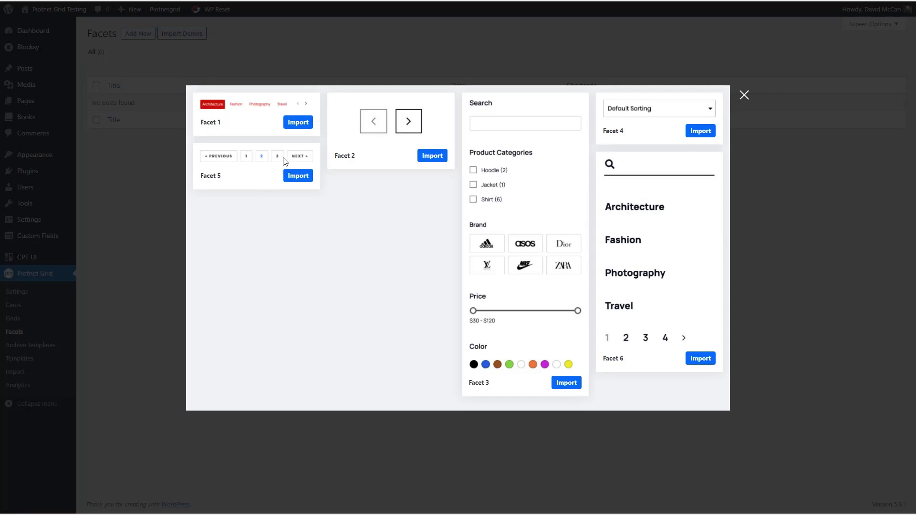
click(299, 177)
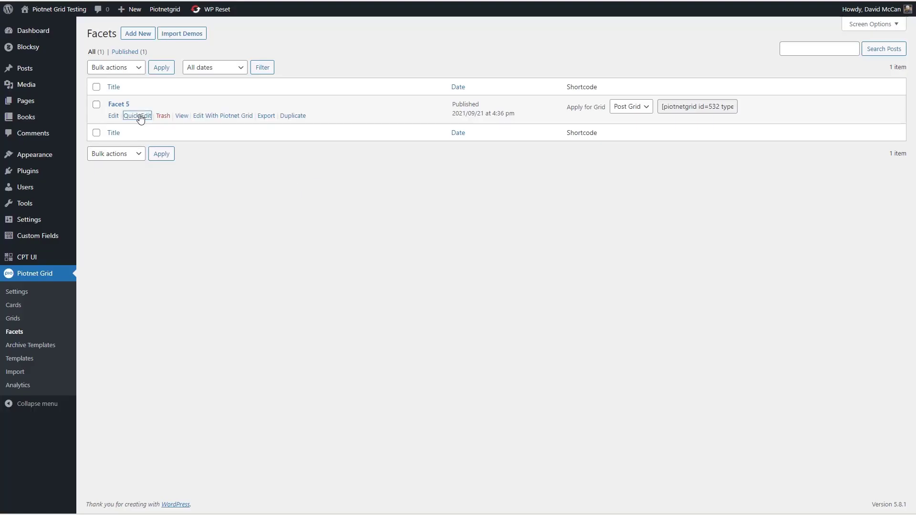
- Quick-edit Facet 5, renaming it 'Pagination' with the slug cleared, and update it
click(139, 116)
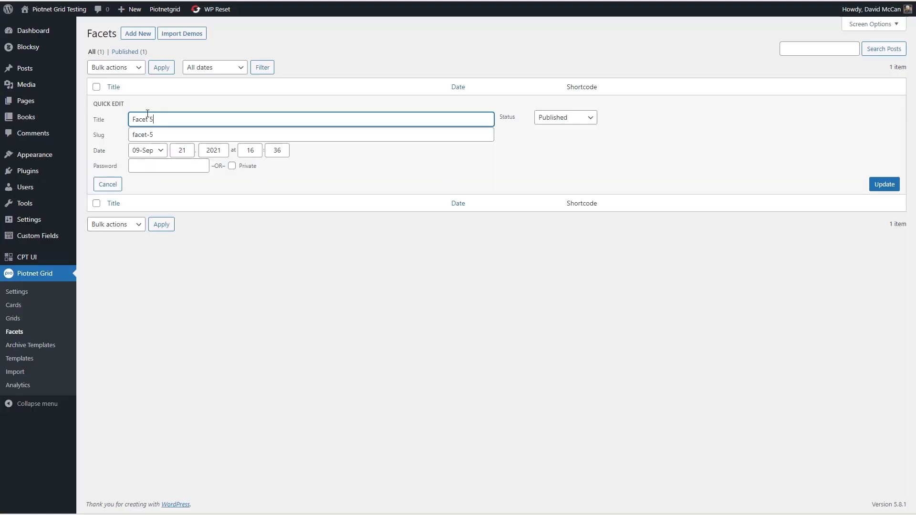
drag(154, 118, 130, 117)
text(Pagination)
key(Tab)
key(BackSpace)
click(872, 188)
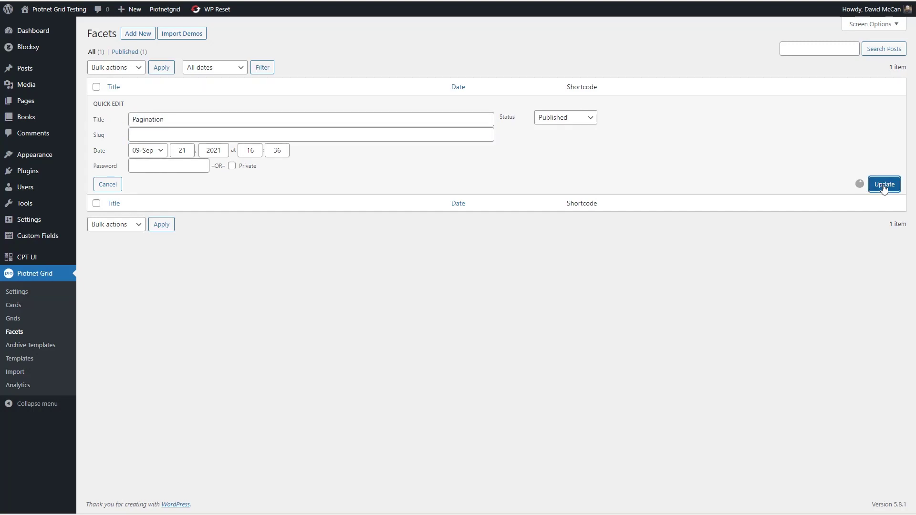
- Review the Pagination facet in the Piotnet Grid builder, then begin a new facet
click(228, 117)
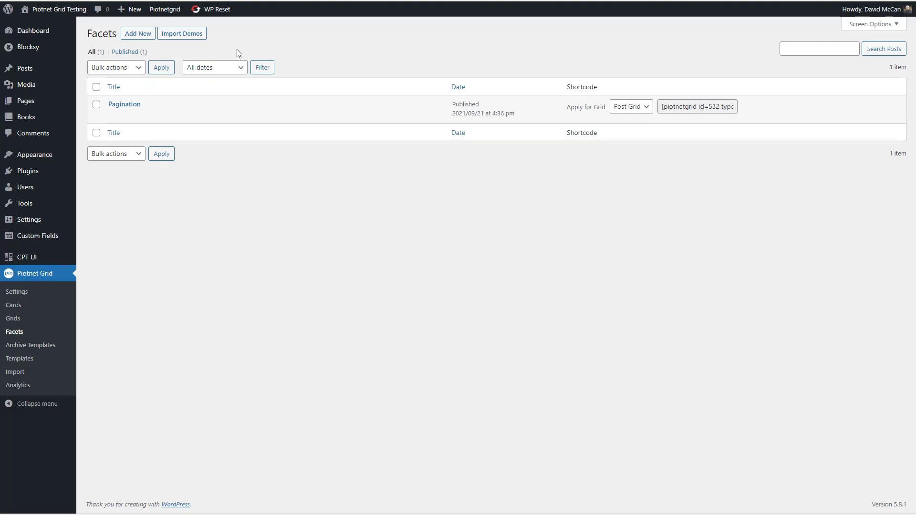
click(141, 34)
- Publish a new facet titled 'Genre Filter' and open it in the builder
text(Genre Filter)
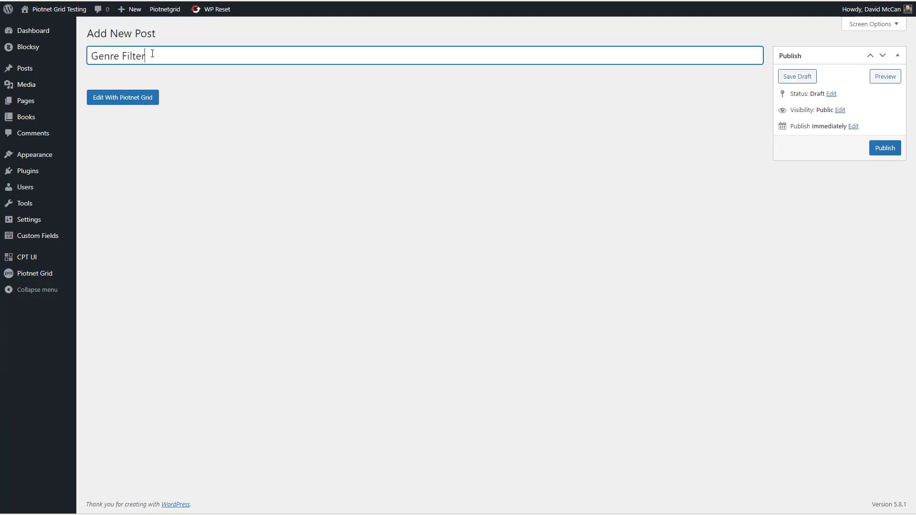
click(884, 148)
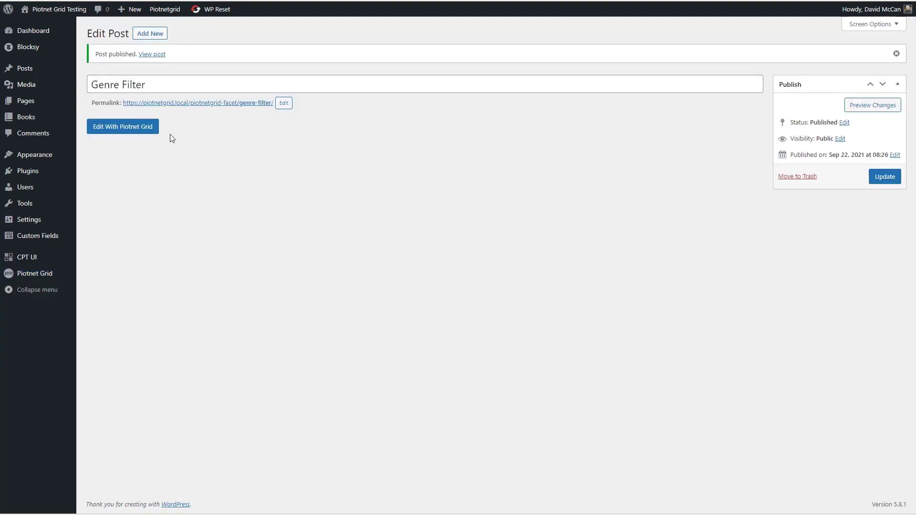
click(115, 129)
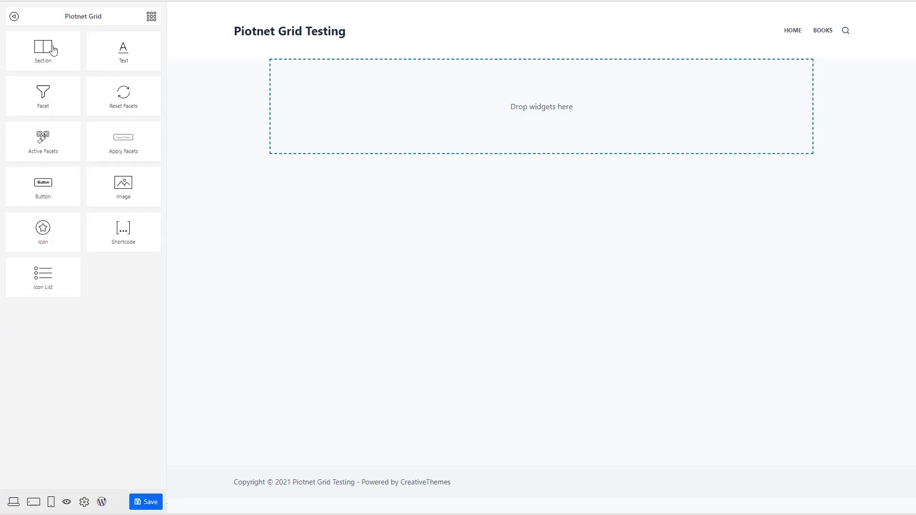
- Add a section with a facet widget: label hidden, Checkboxes, Inline List, Genres (book) taxonomy
drag(42, 48, 370, 114)
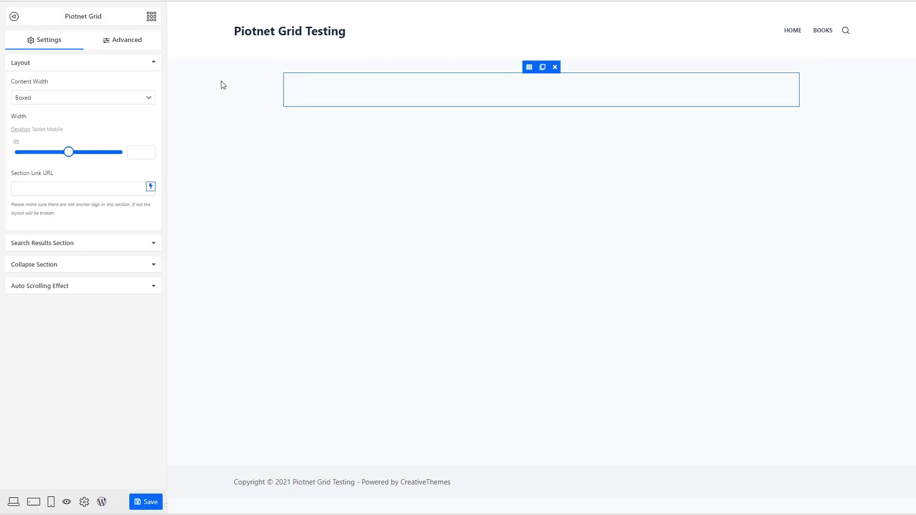
click(151, 17)
drag(43, 93, 338, 96)
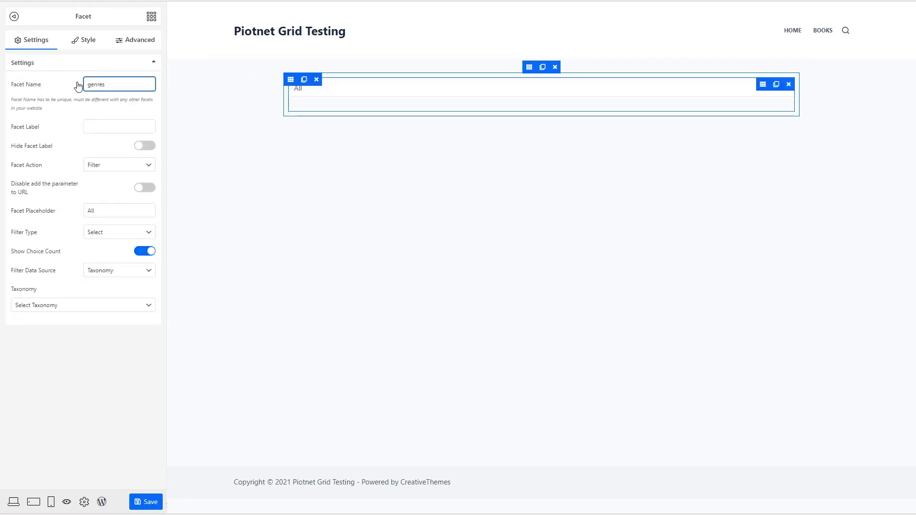
click(148, 146)
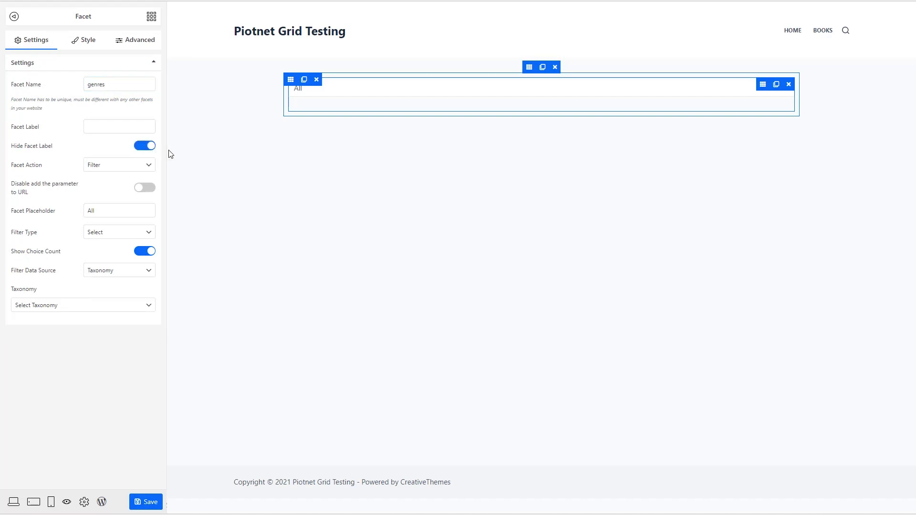
click(132, 232)
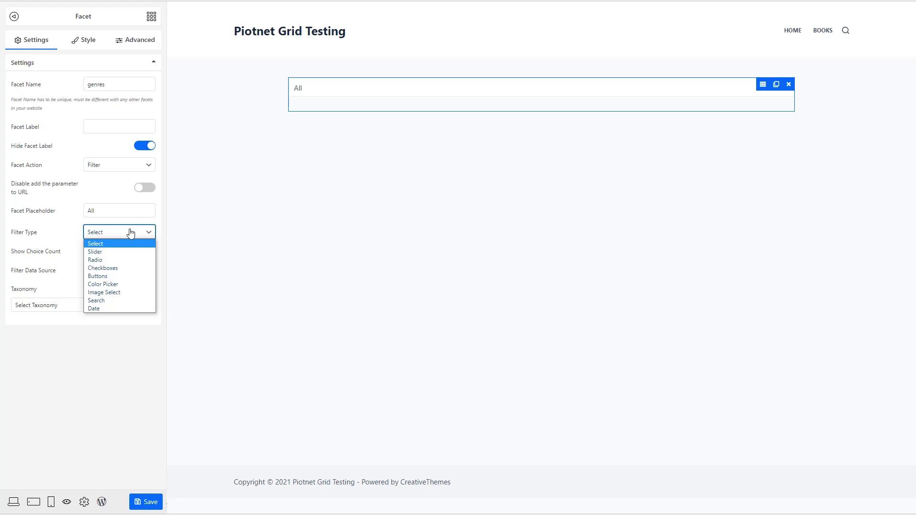
click(112, 258)
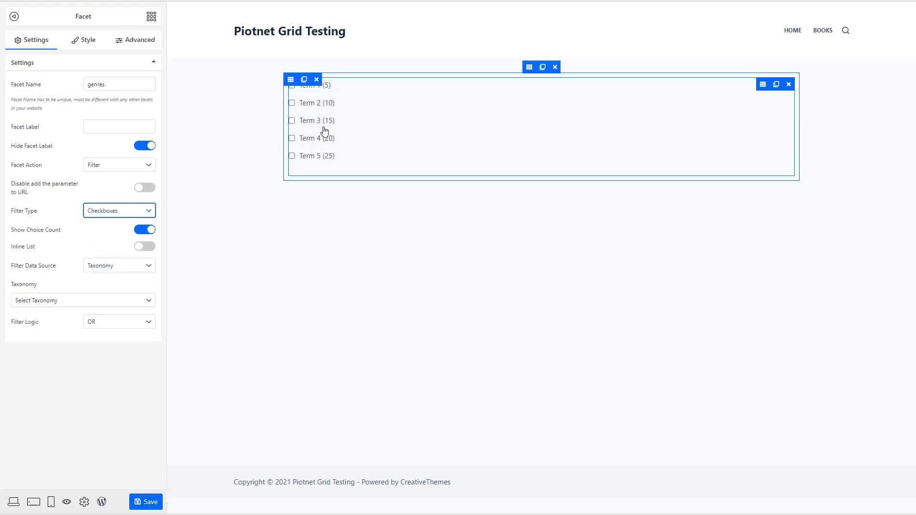
click(152, 250)
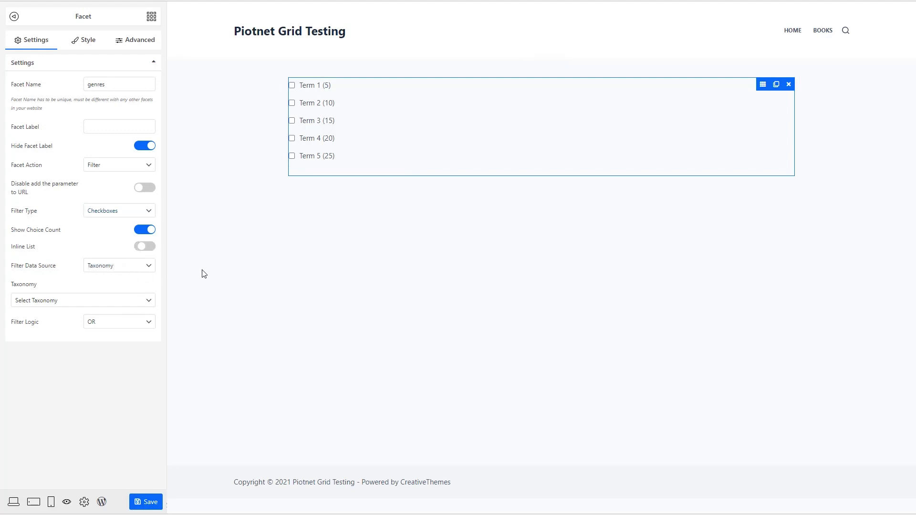
click(82, 299)
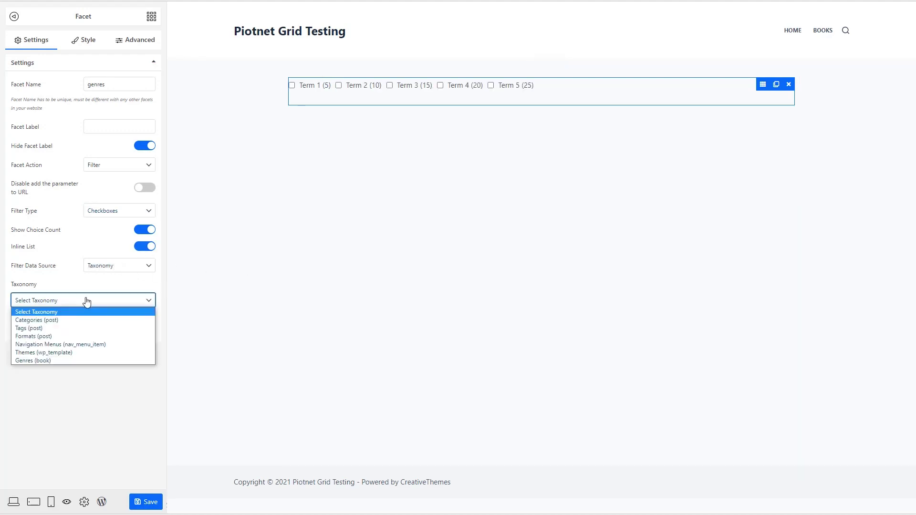
click(42, 361)
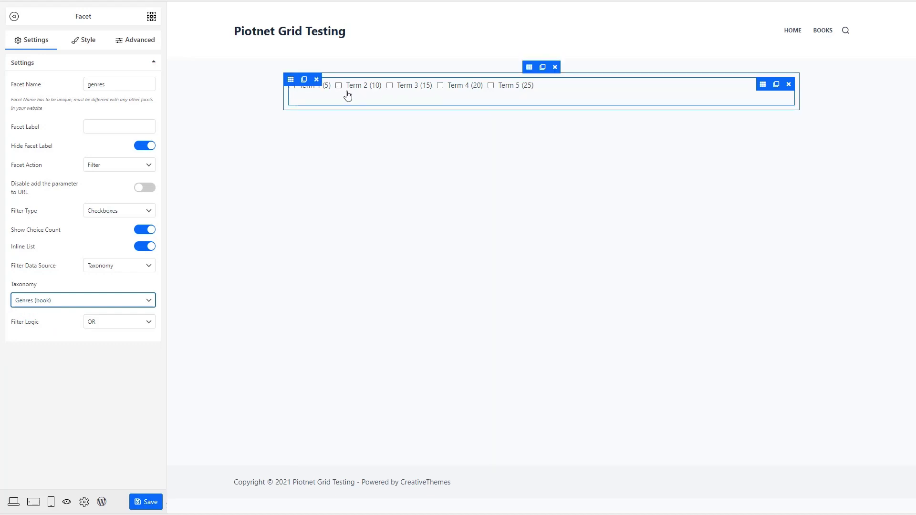
- Set the facet width to Inline, justify the column center, and save the facet
click(291, 82)
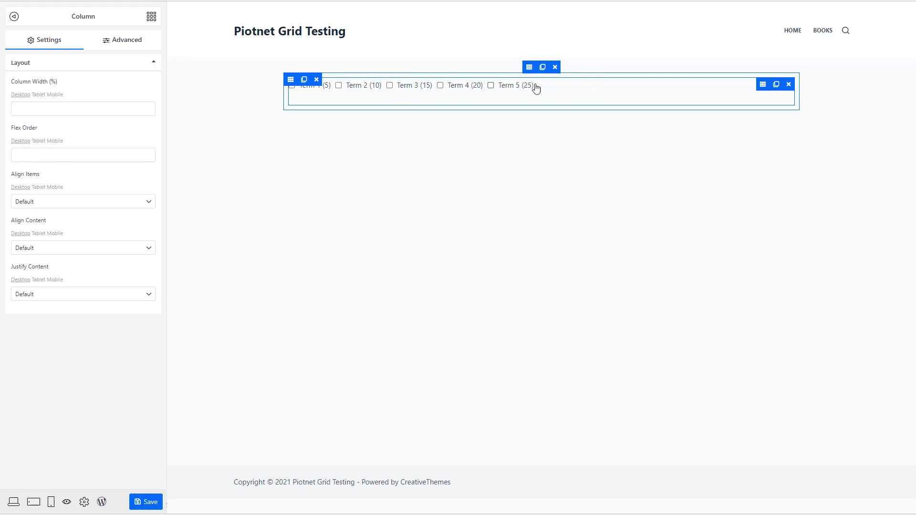
click(762, 84)
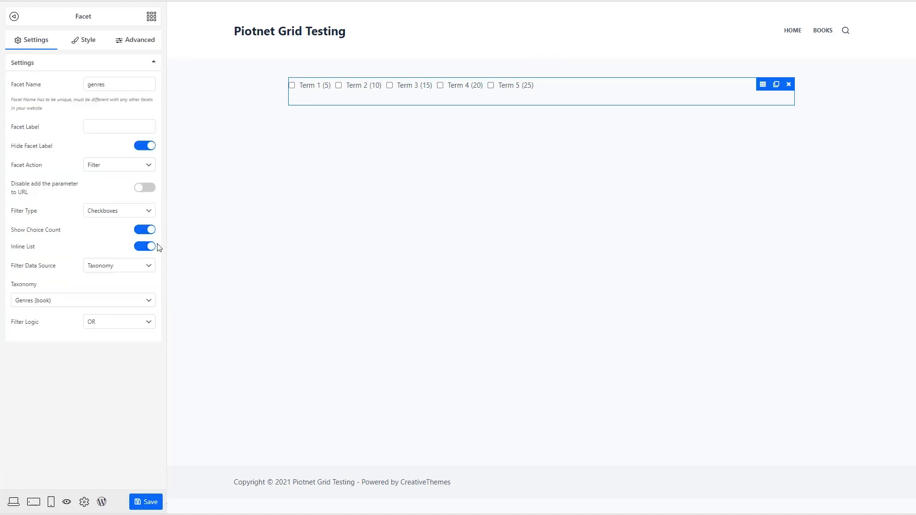
click(132, 41)
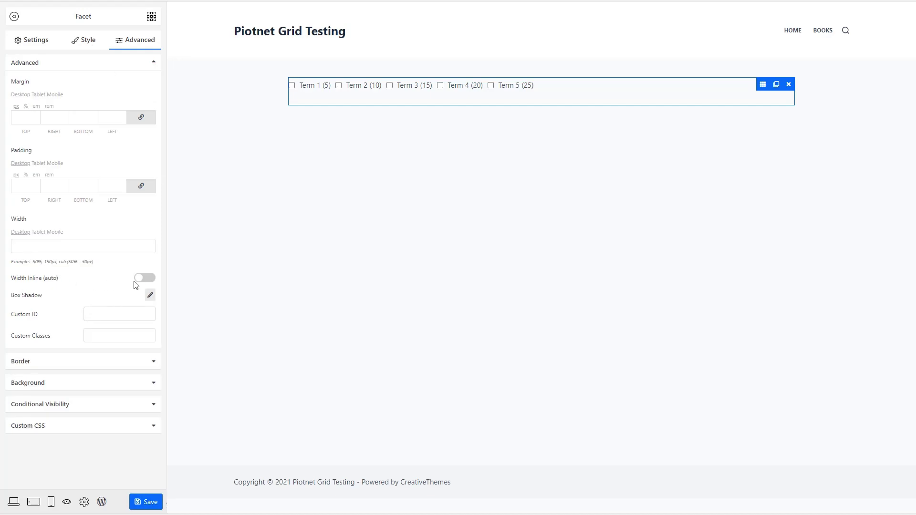
click(148, 283)
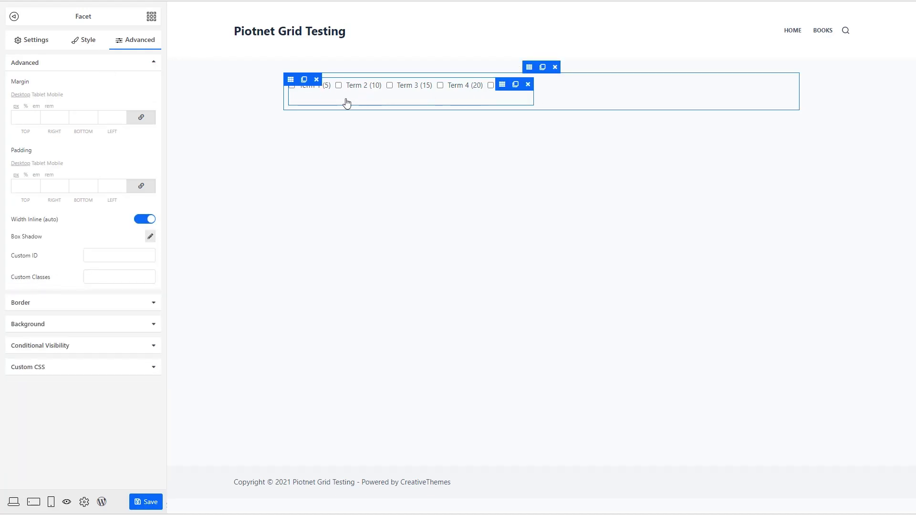
click(290, 80)
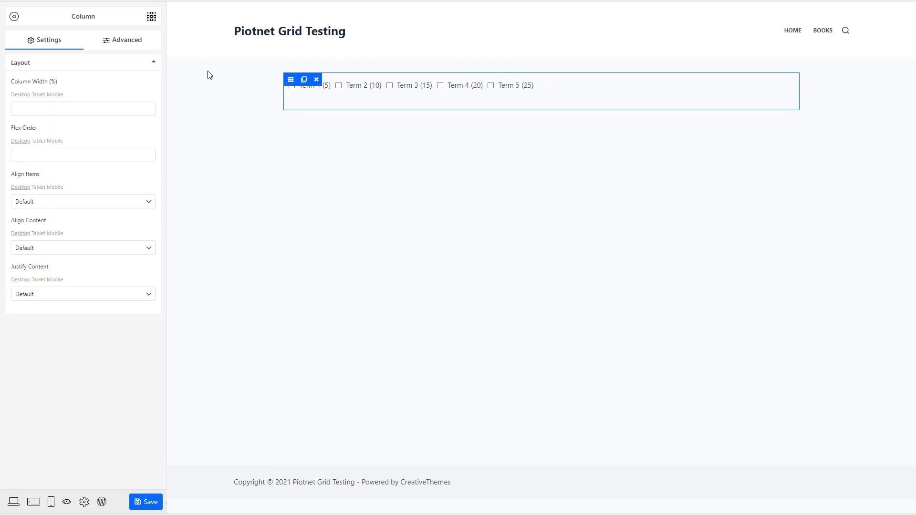
click(57, 296)
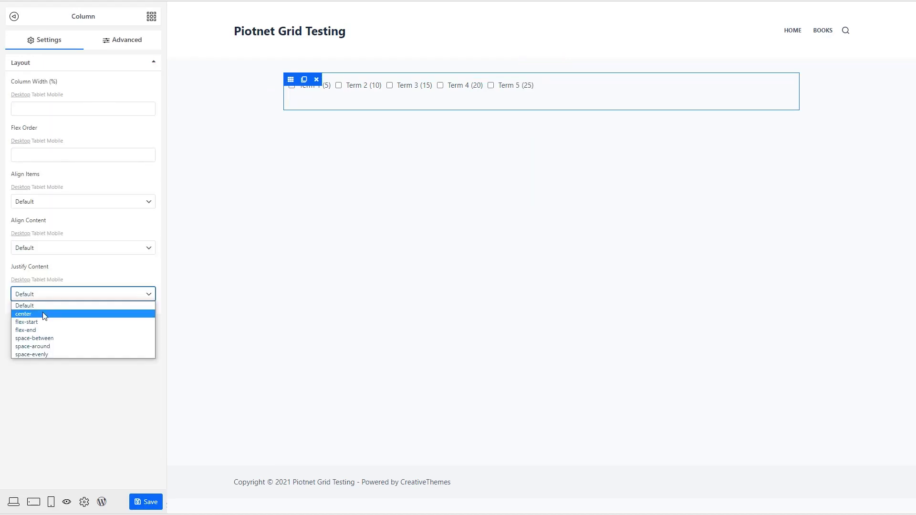
click(50, 310)
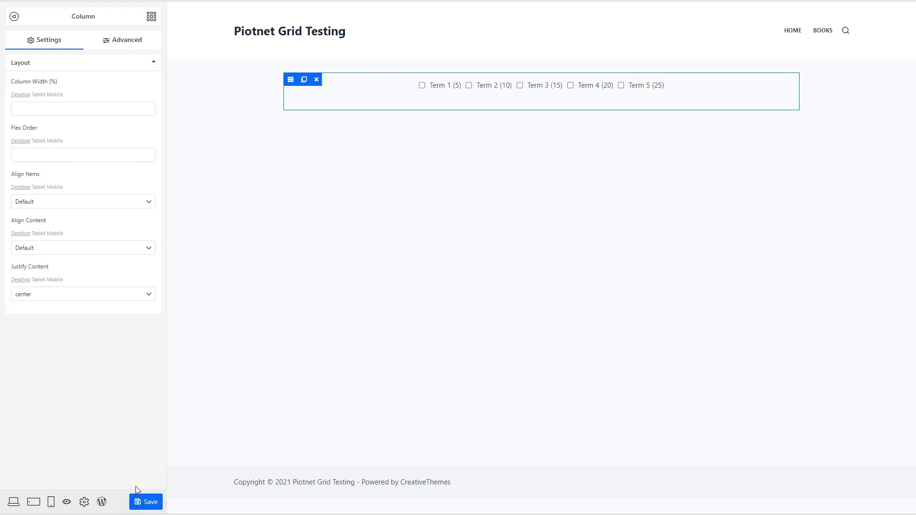
click(141, 503)
click(102, 502)
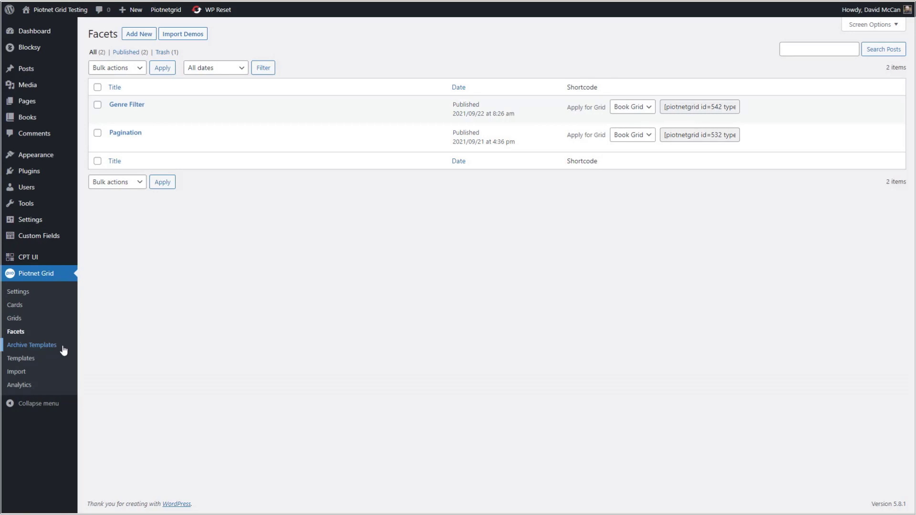
- Publish a new archive template titled 'Archive for Books' and open it in the builder
click(62, 347)
click(193, 36)
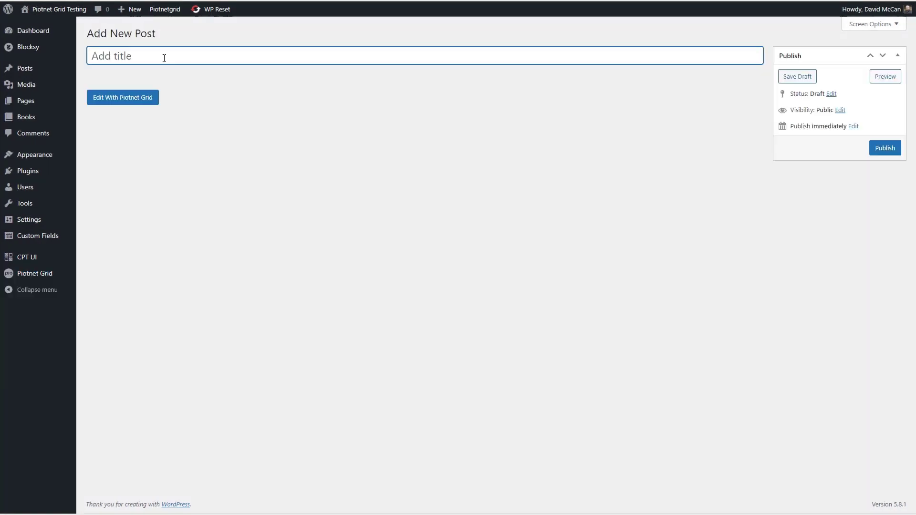
text(Archive for Books)
click(884, 149)
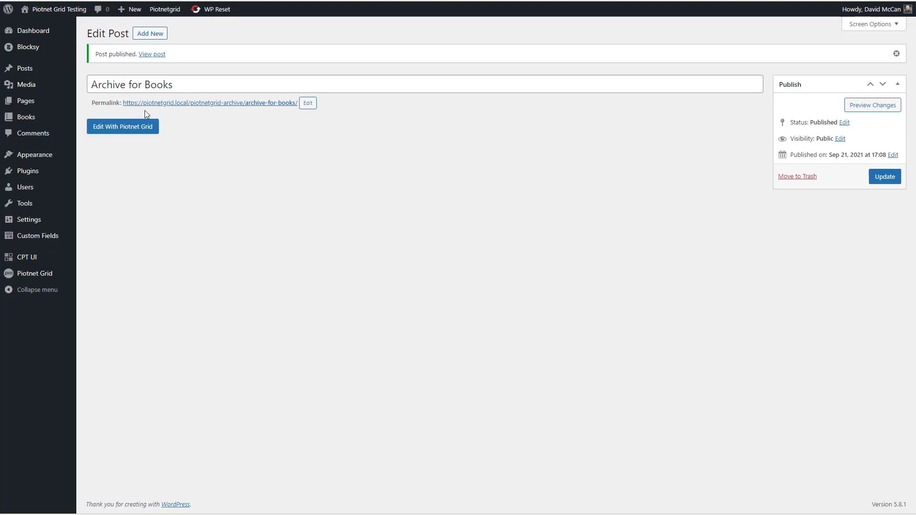
click(124, 128)
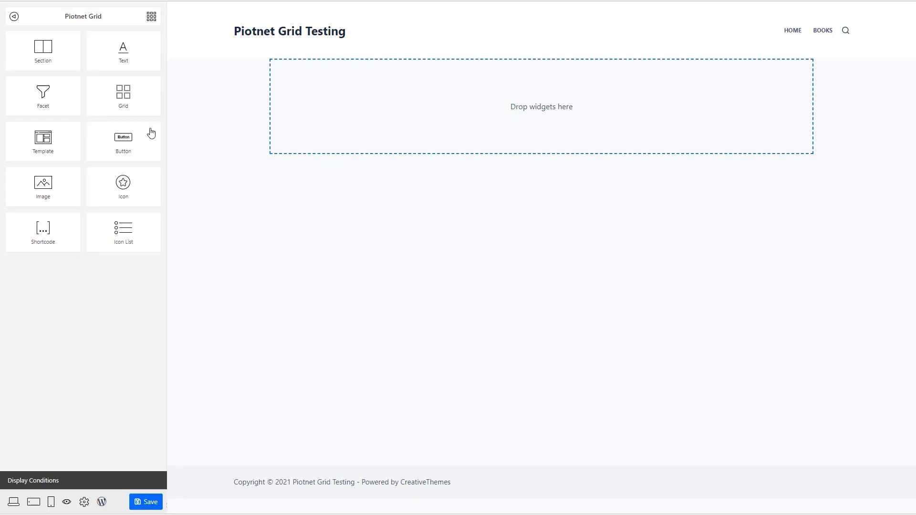
- Add a section with a facet set to Genre Filter, applied for Book Grid
drag(48, 53, 311, 107)
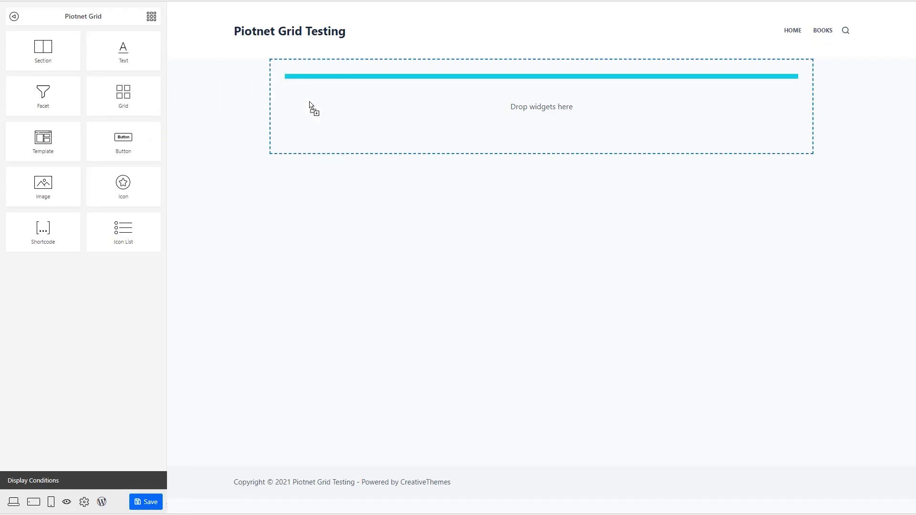
click(151, 18)
drag(43, 94, 343, 82)
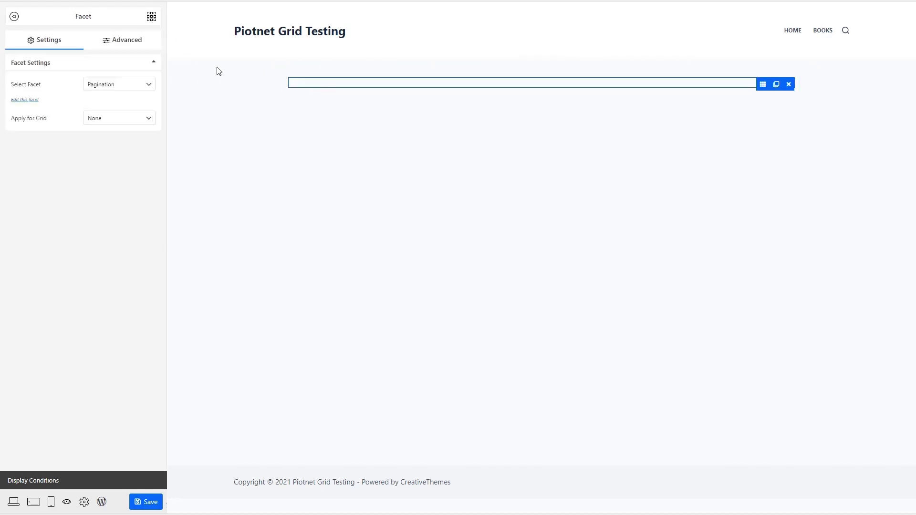
click(116, 86)
click(109, 112)
click(115, 118)
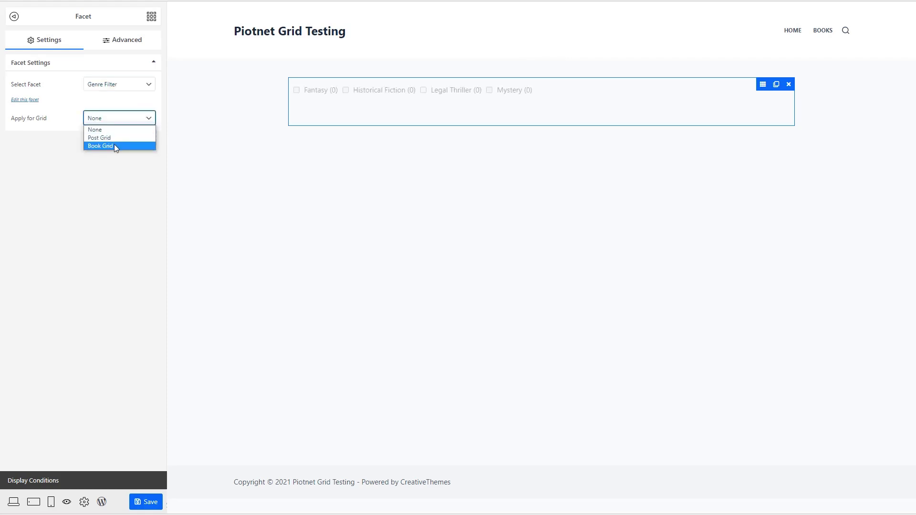
click(114, 145)
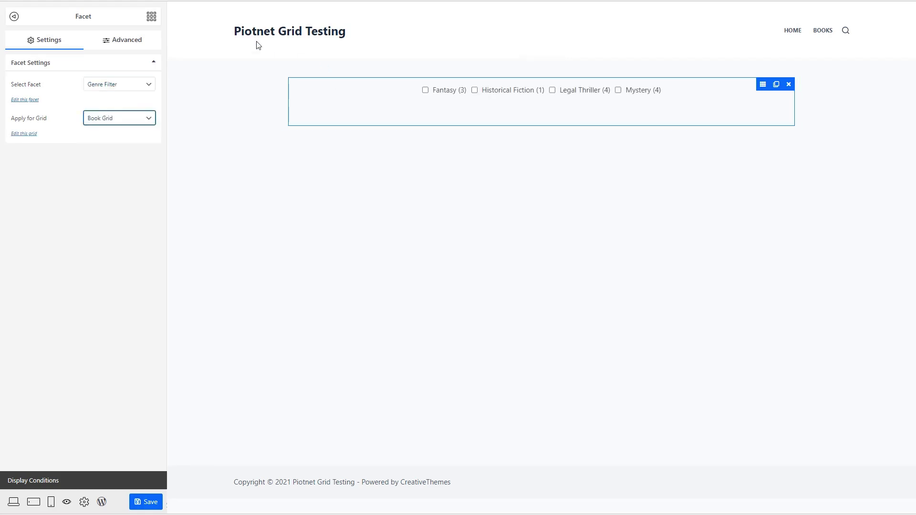
click(152, 17)
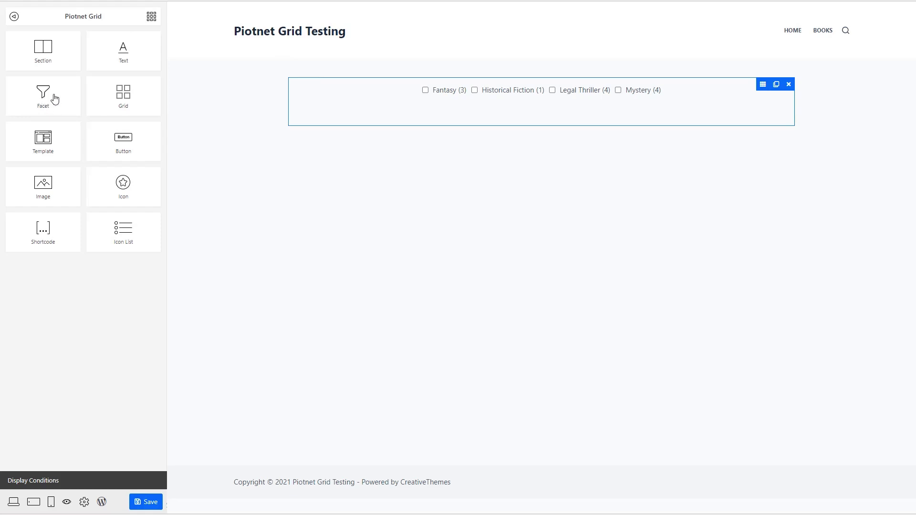
- Place the Book Grid below the genre filter
drag(122, 95, 429, 134)
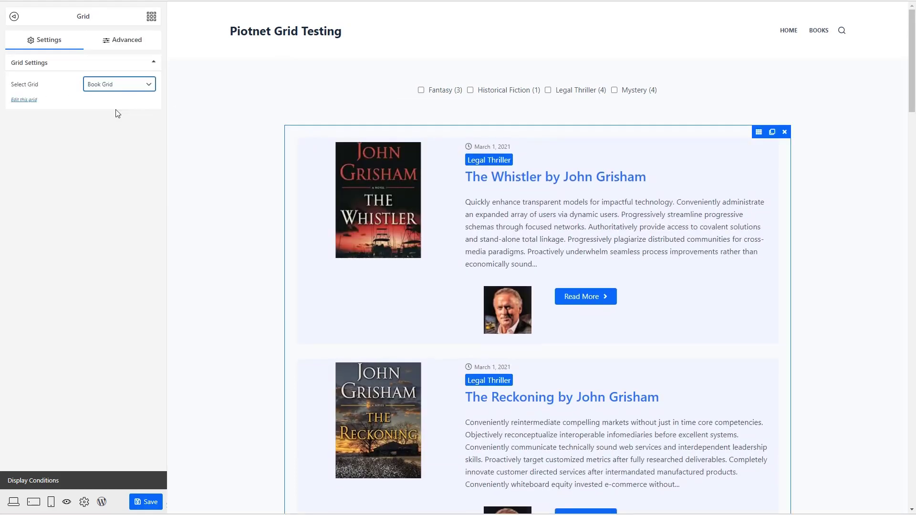
scroll(254, 127, down, 15)
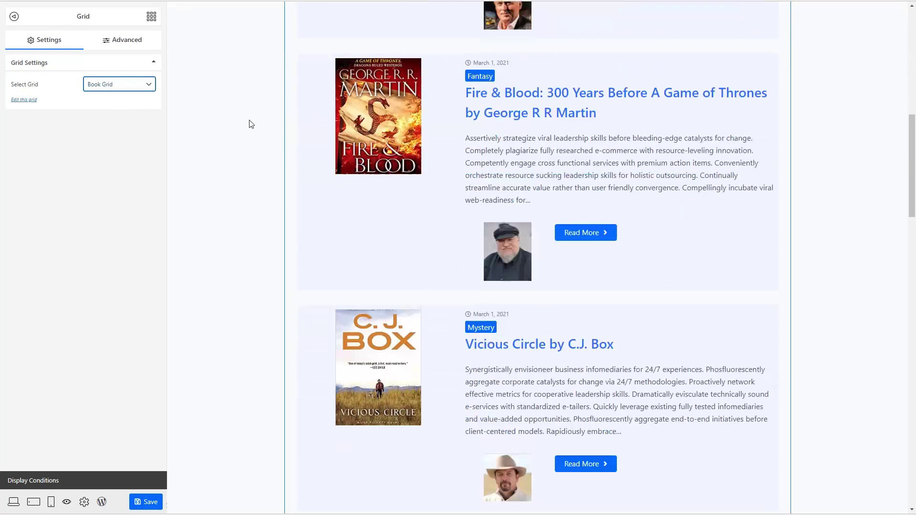
scroll(249, 124, down, 20)
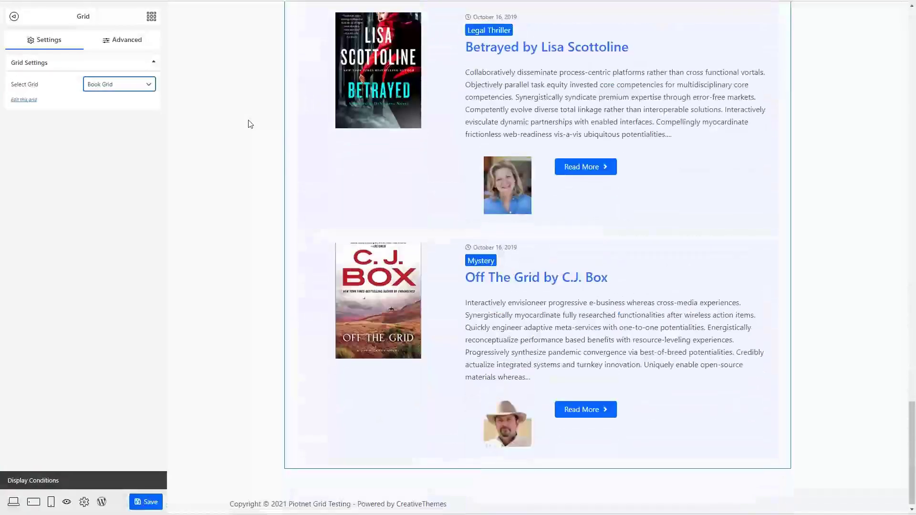
- Add a pagination facet below the grid, applied for Book Grid
click(152, 17)
drag(70, 98, 501, 466)
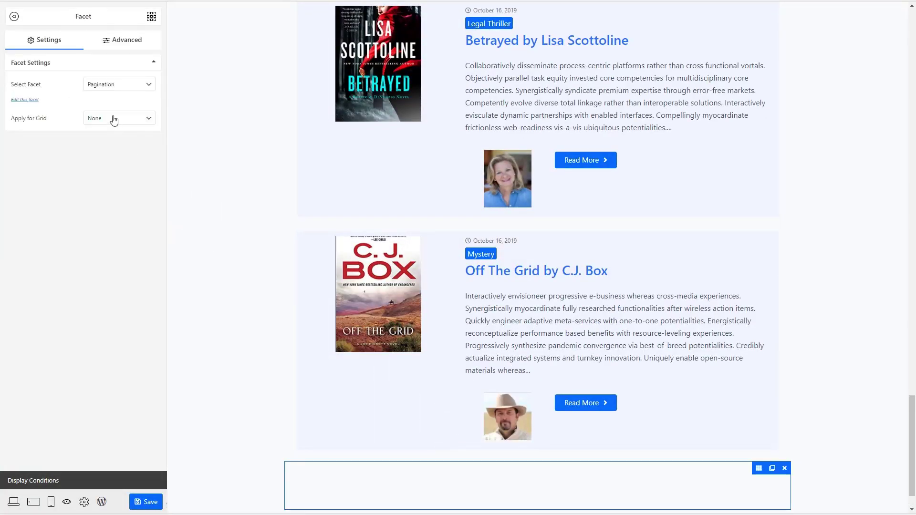
click(112, 119)
click(105, 146)
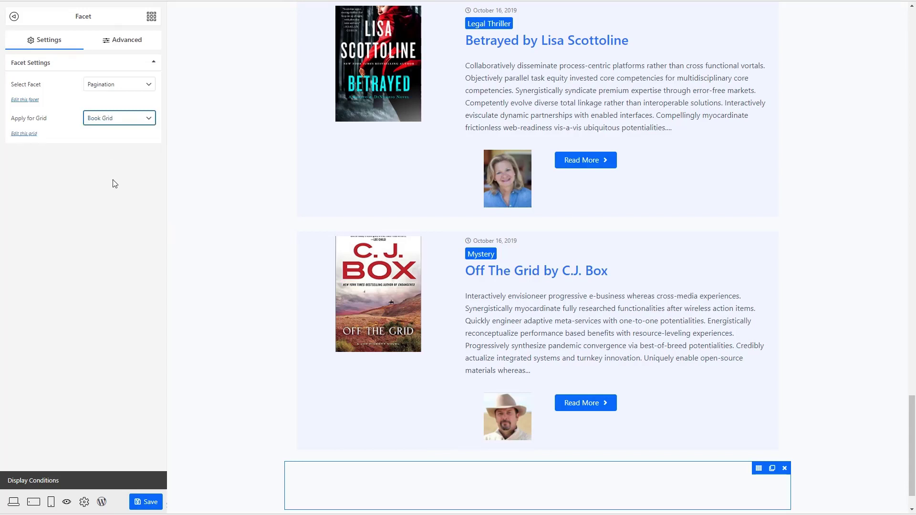
click(44, 482)
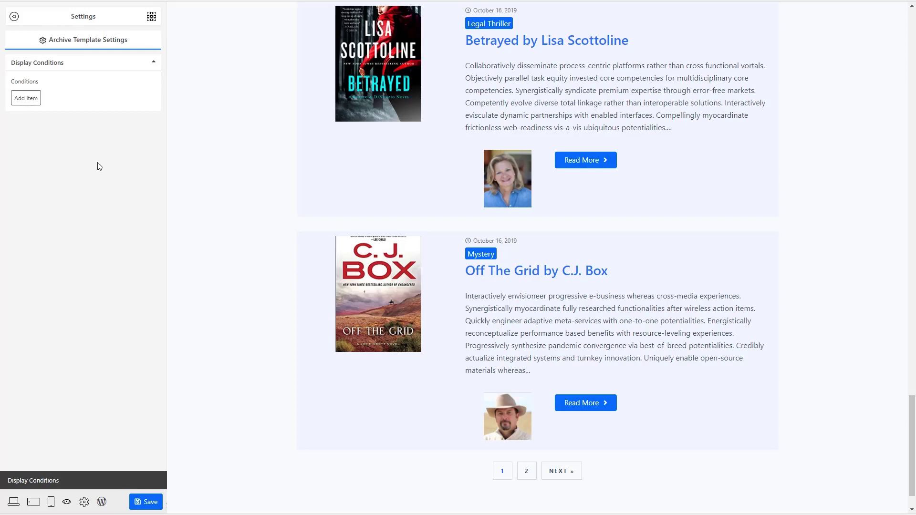
- Add Include display conditions for Books Archive and Genres, save the template, and exit to admin
click(27, 98)
click(56, 132)
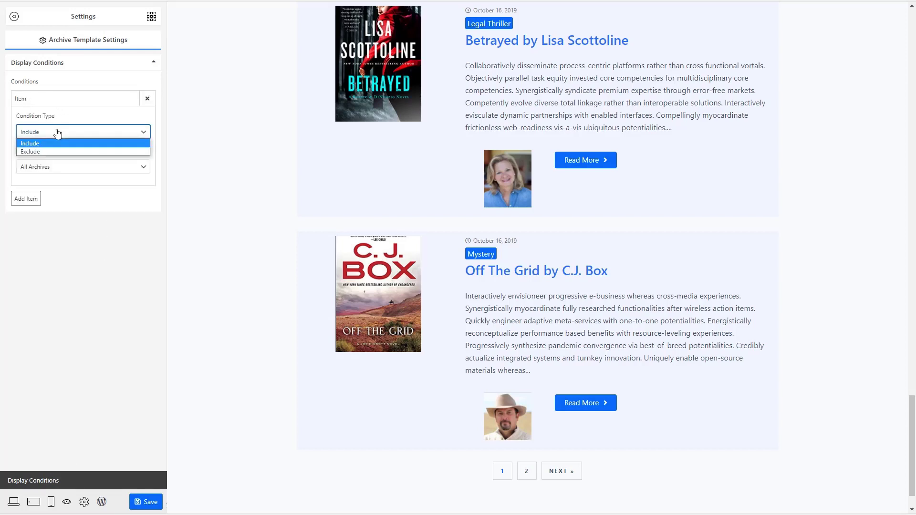
click(57, 143)
click(59, 168)
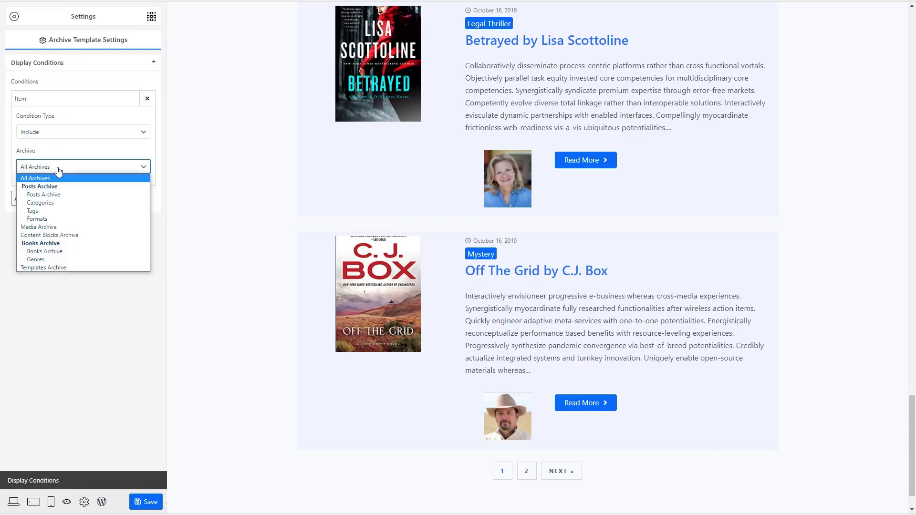
click(57, 251)
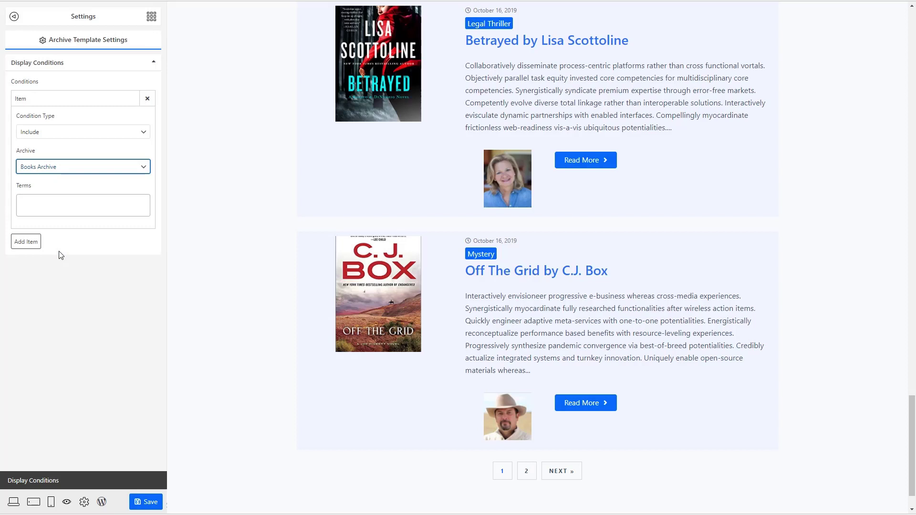
click(35, 245)
click(62, 154)
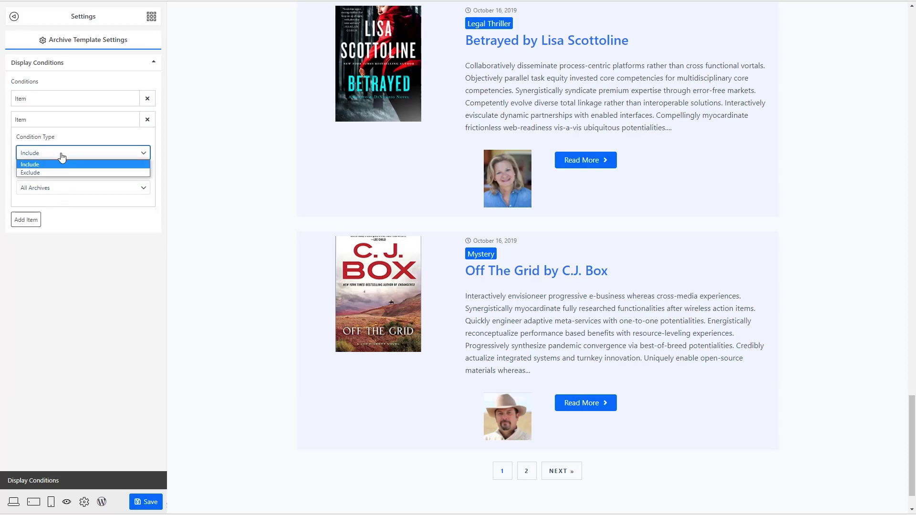
click(56, 190)
click(42, 282)
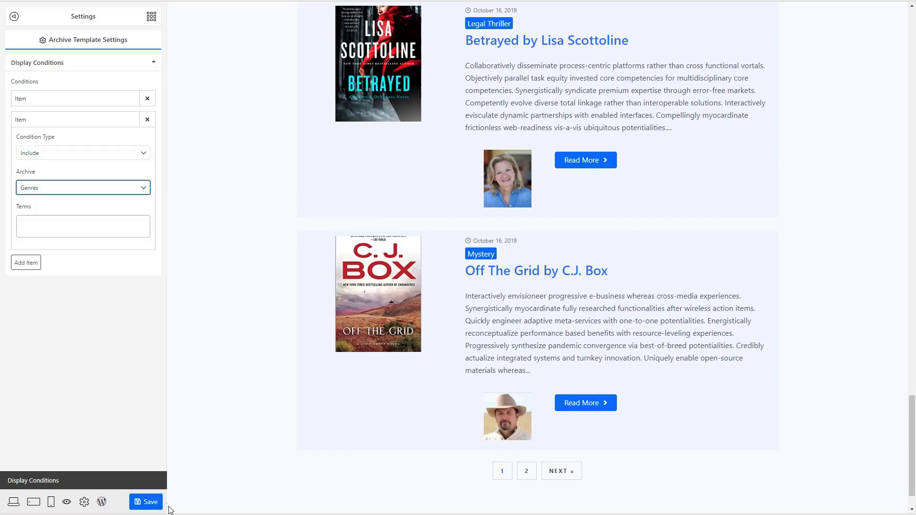
click(148, 501)
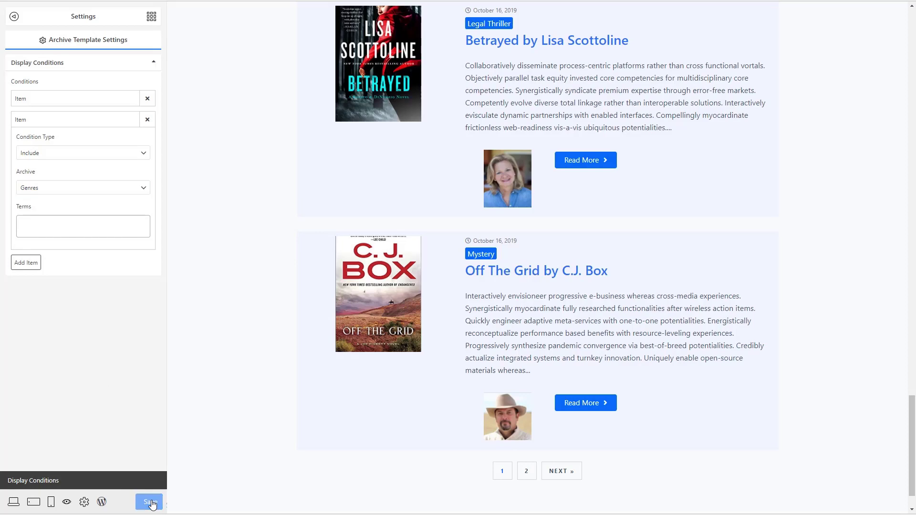
click(102, 502)
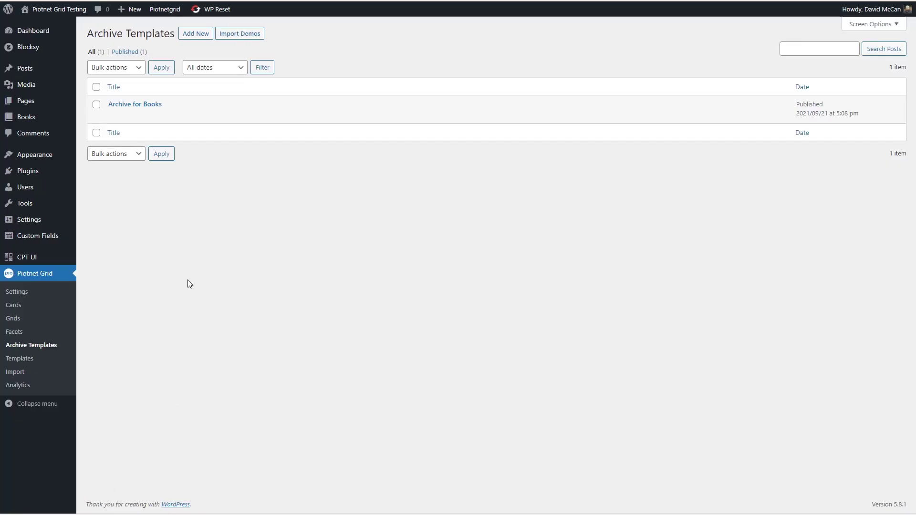
- On the front-end Books page, tick and untick the Fantasy and Historical Fiction filters
click(56, 13)
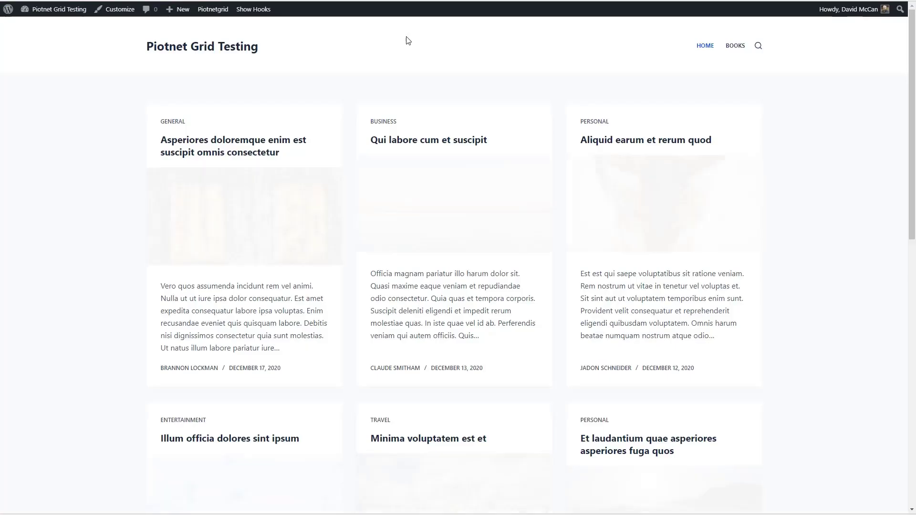
click(737, 48)
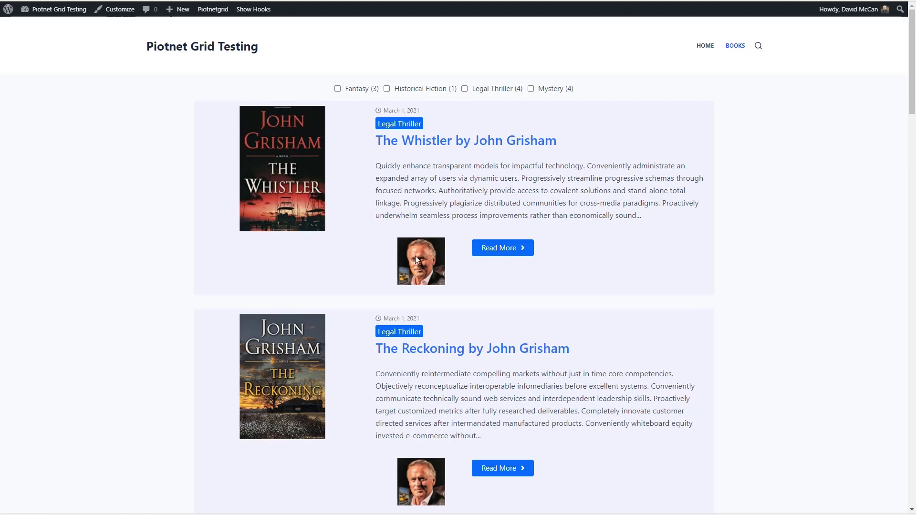
click(337, 88)
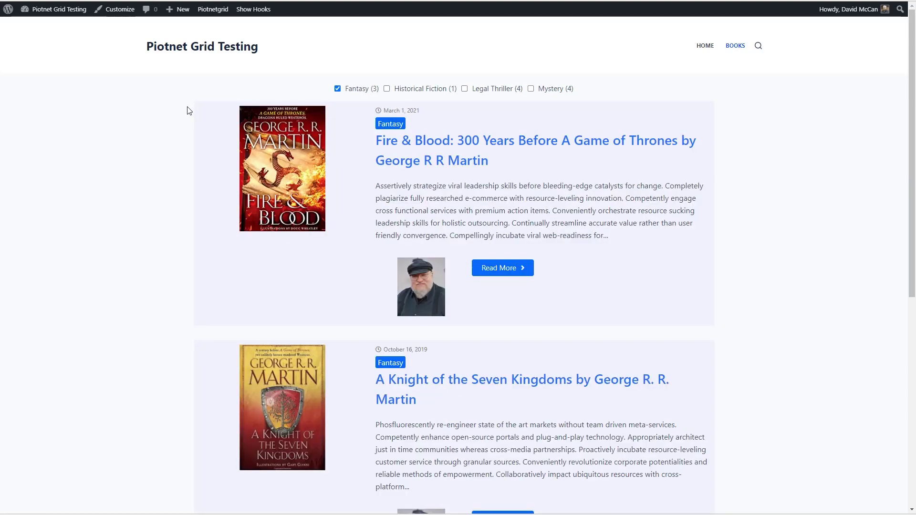
click(337, 88)
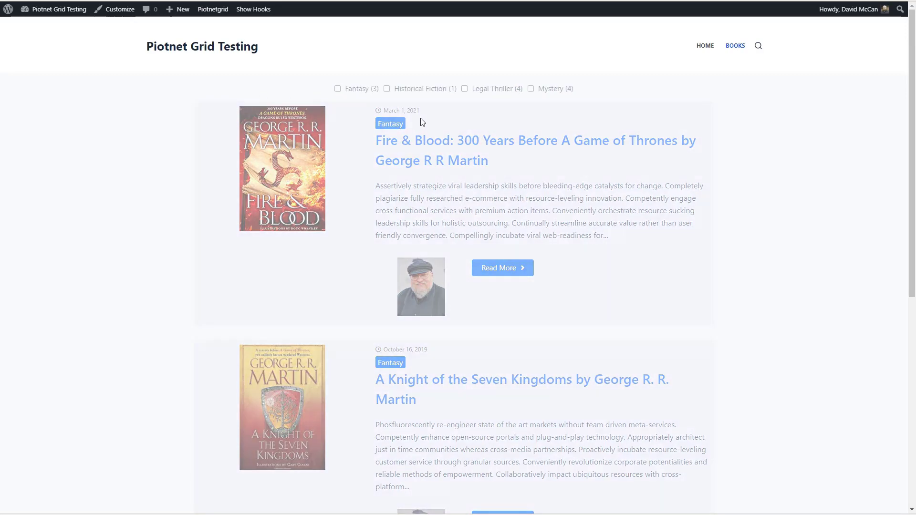
click(387, 88)
click(387, 89)
- Go to page 2 of the books via NEXT in the pagination
scroll(756, 117, down, 12)
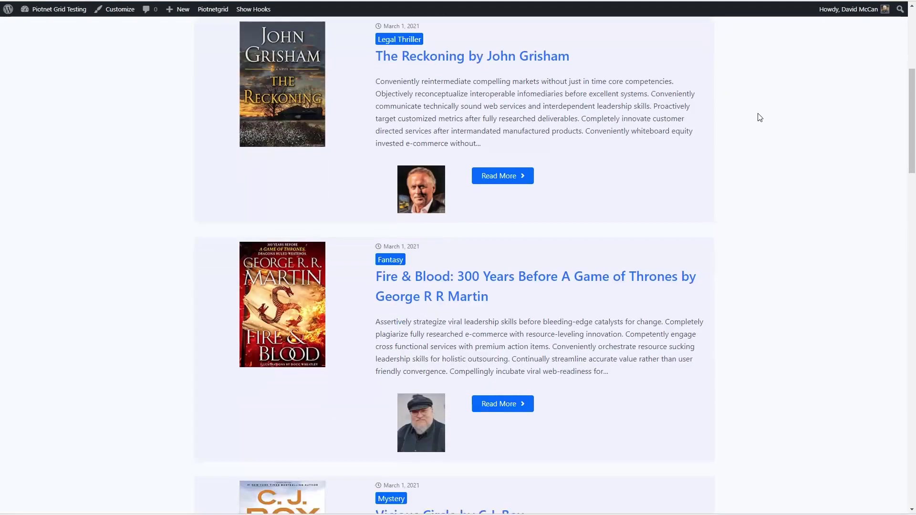
scroll(759, 124, down, 19)
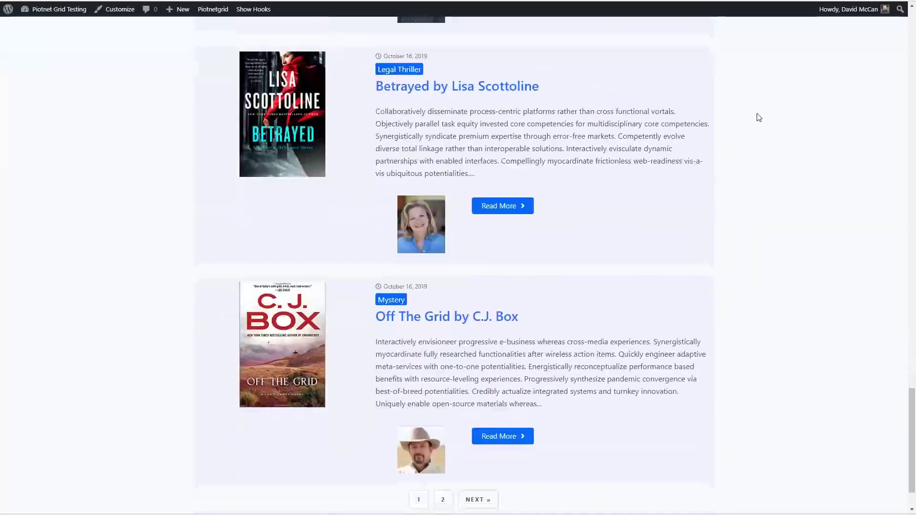
click(474, 438)
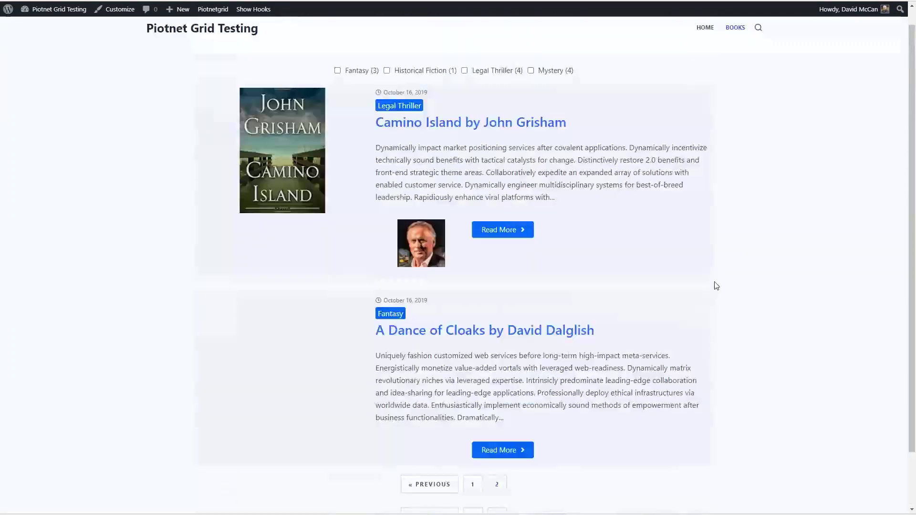